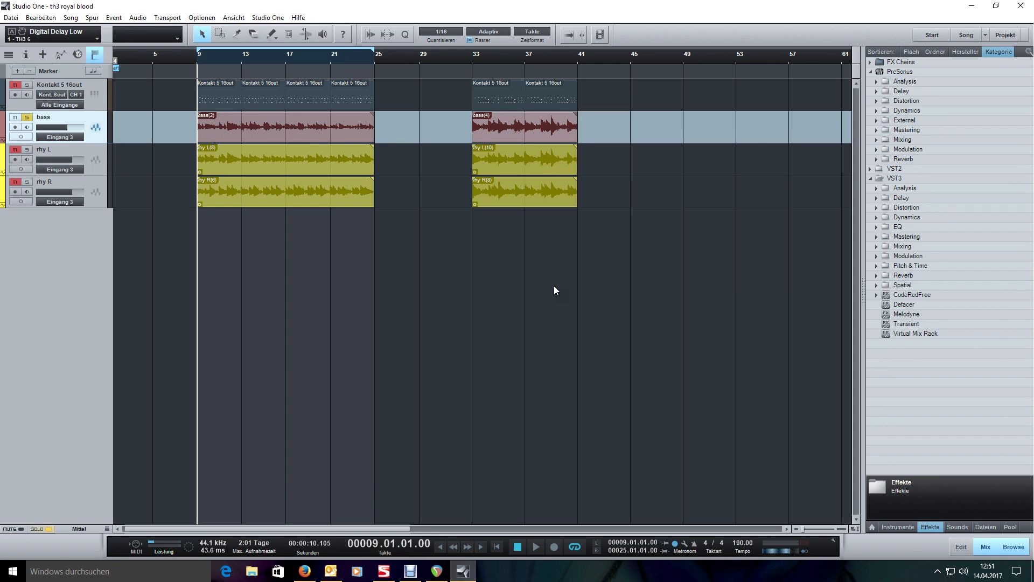
left_click_drag(551, 291, 653, 288)
left_click_drag(589, 240, 466, 338)
left_click(548, 358)
left_click(629, 355)
- Open the bass track's inserts and examine the TH3 rig from the noise gate pedal through to the cabinet
key("F11")
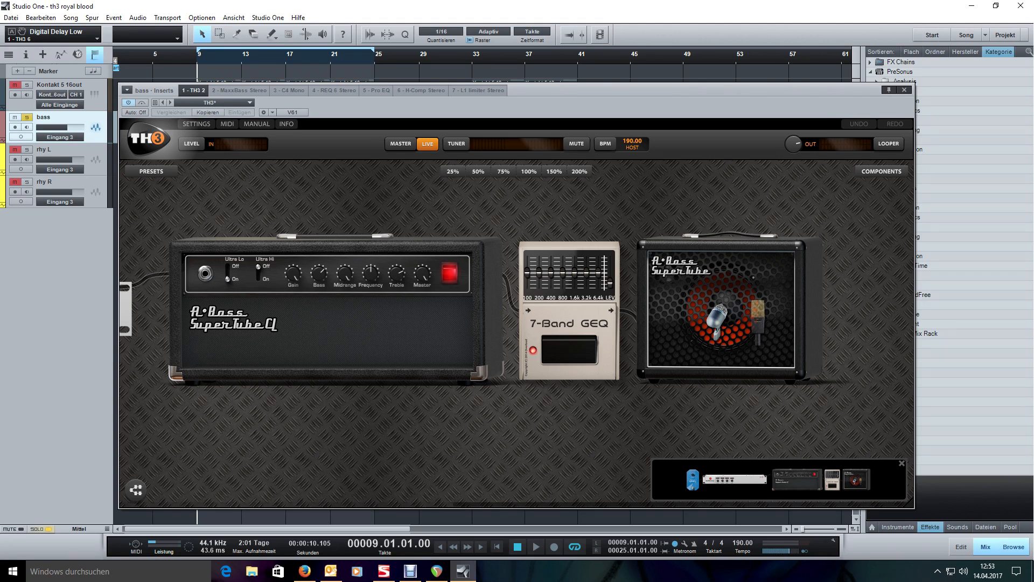
left_click_drag(404, 423, 977, 411)
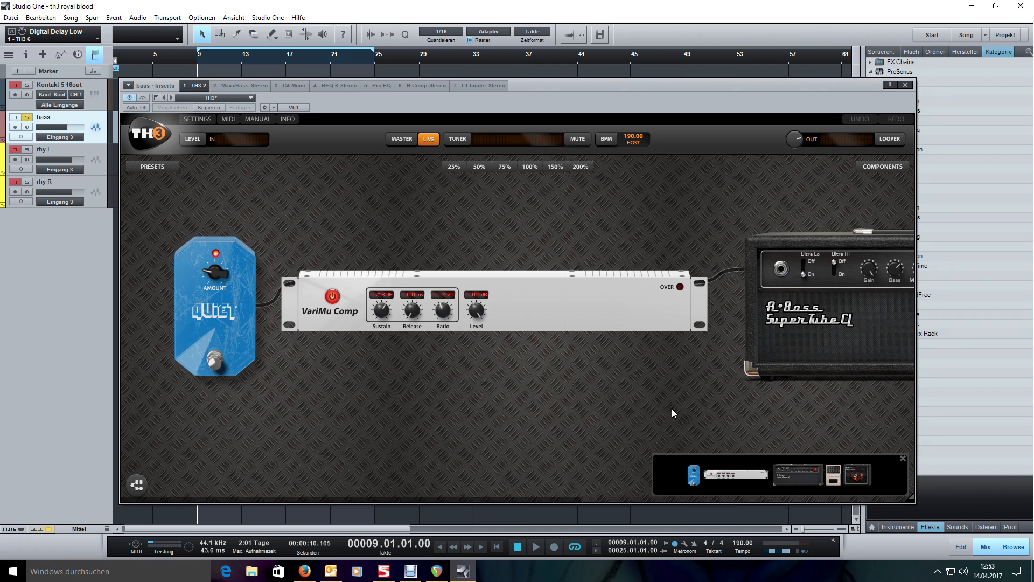
left_click_drag(671, 409, 645, 409)
left_click_drag(729, 419, 275, 434)
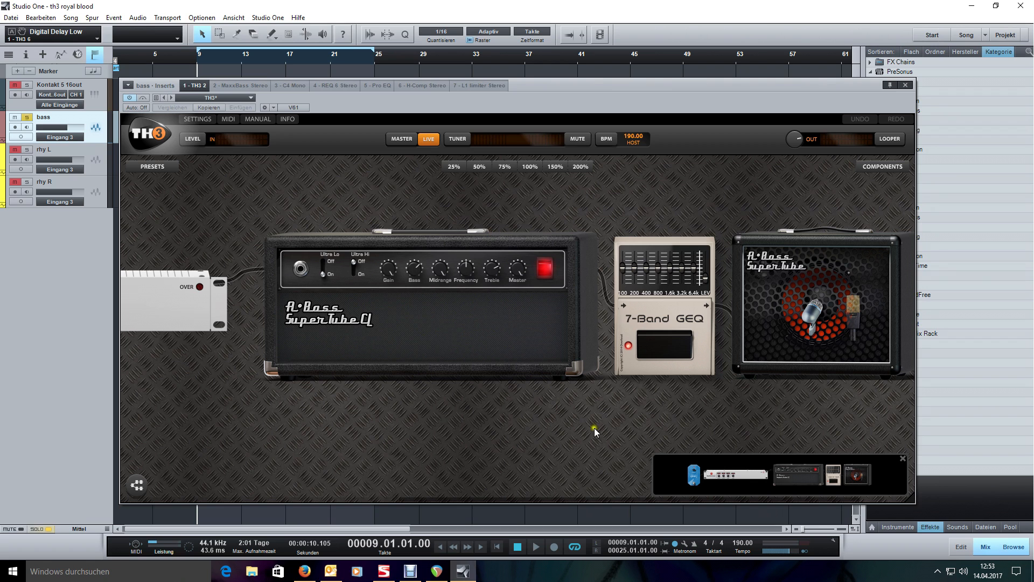
left_click_drag(612, 445, 473, 409)
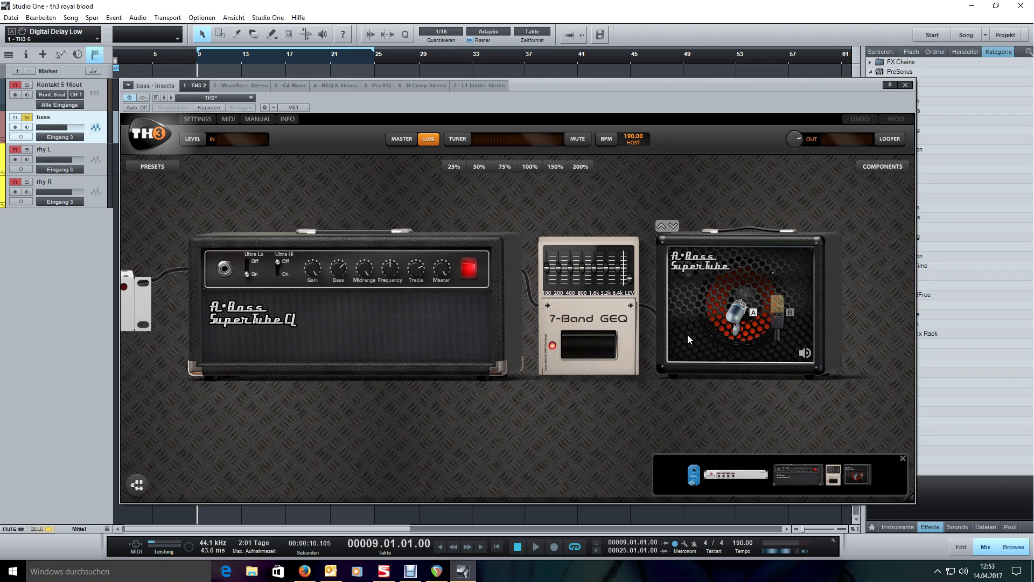
- View the microphone choices for the bass cabinet, then play back the soloed bass through TH3
left_click(734, 313)
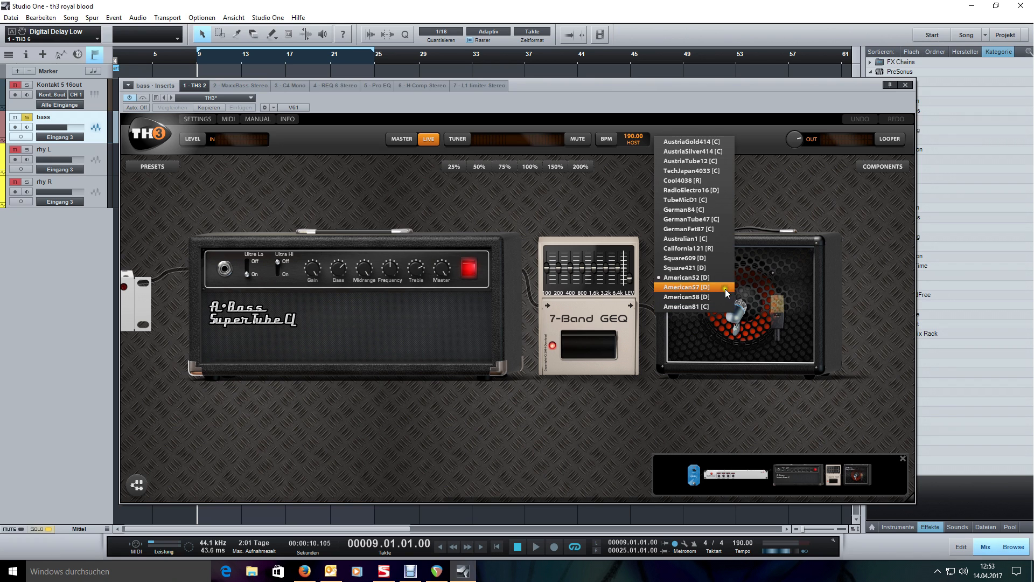
left_click(717, 400)
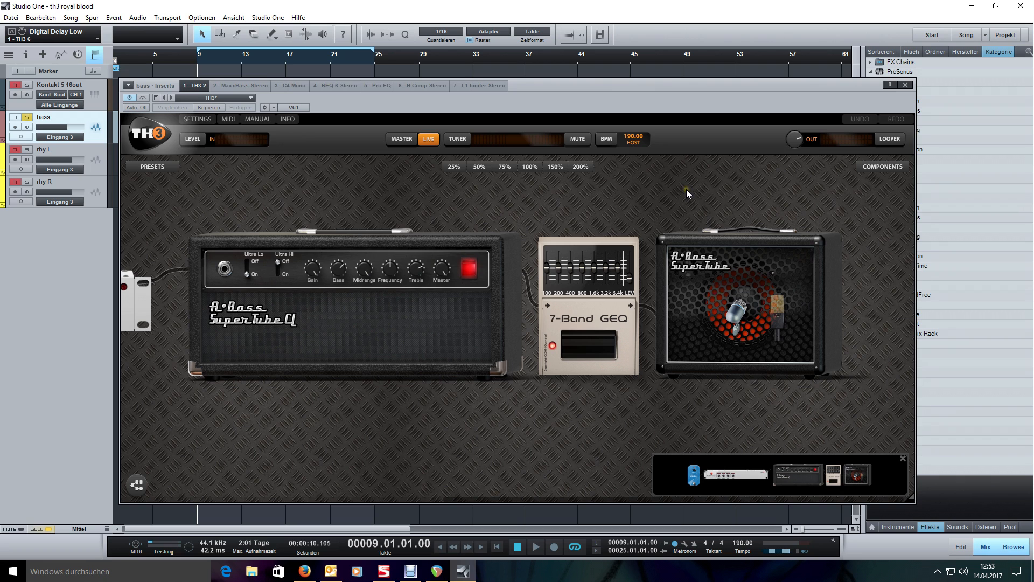
key("space")
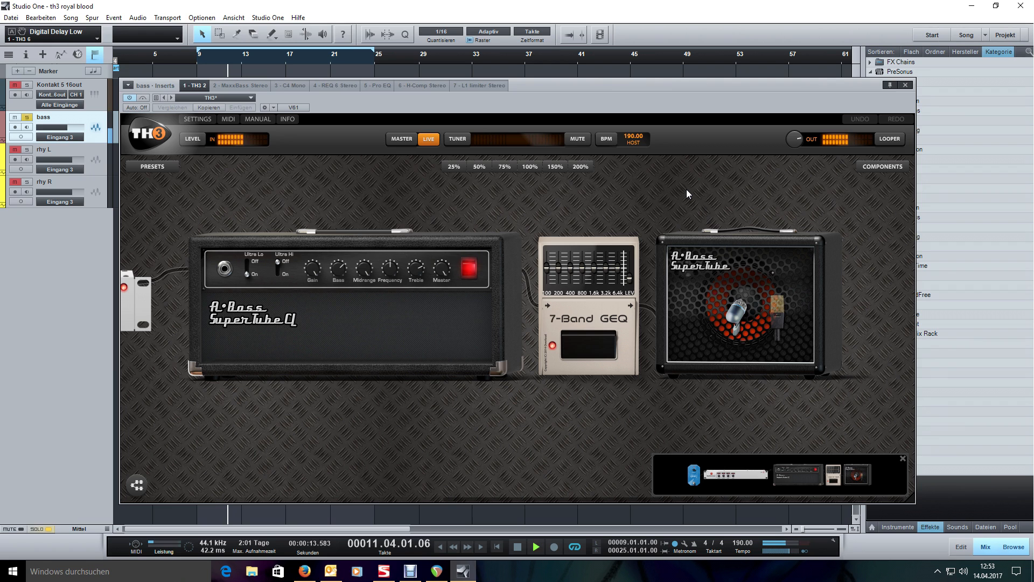
key("space")
- Activate the MaxxBass and C4 Mono inserts on the bass track while listening to the soloed bass
left_click(253, 87)
left_click_drag(310, 96, 359, 140)
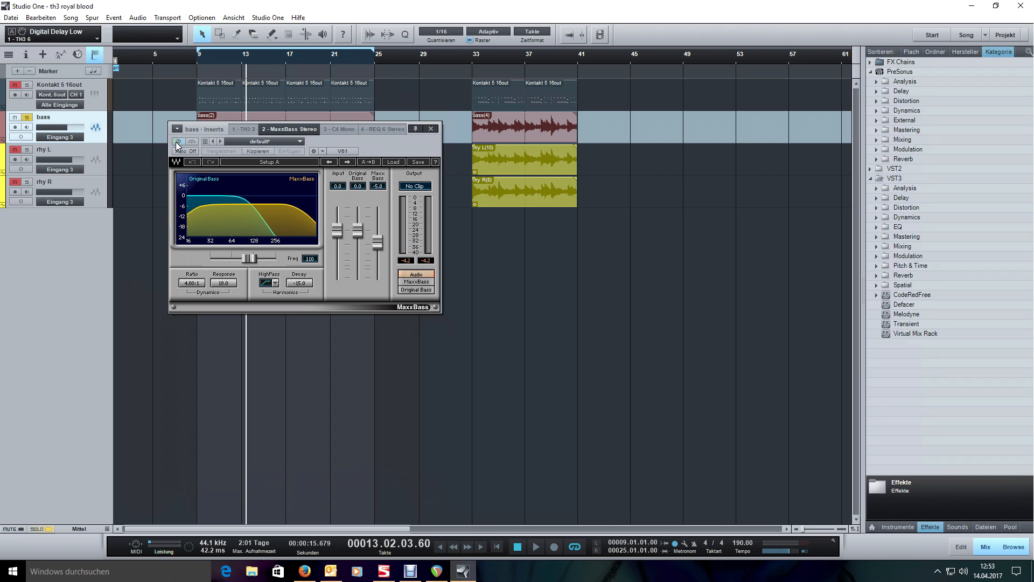
key("space")
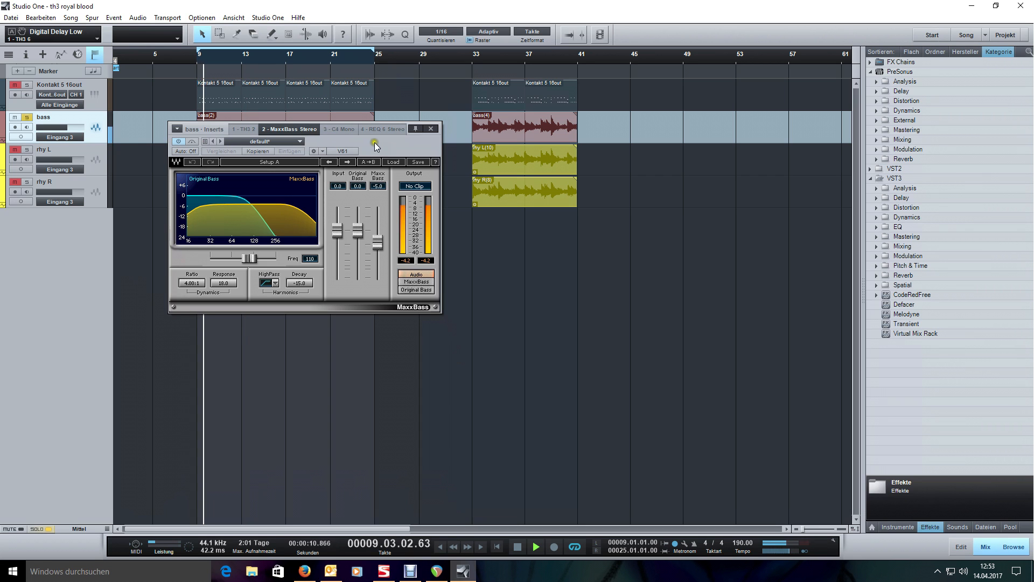
left_click(344, 129)
left_click(178, 141)
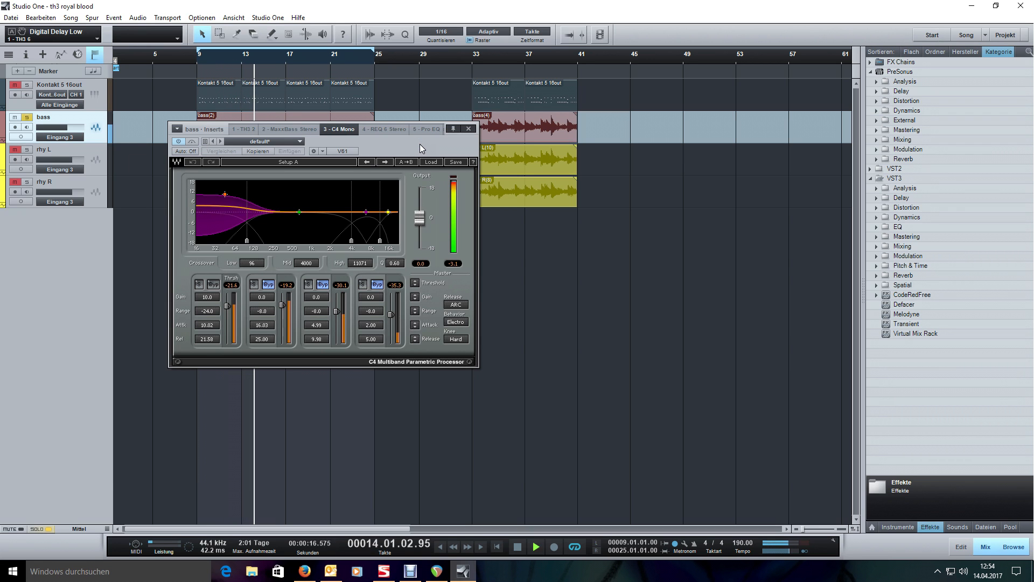
- Activate the REQ 6 Stereo and Pro EQ inserts on the bass track, playing the bass through each
left_click(383, 129)
left_click(182, 141)
key("space")
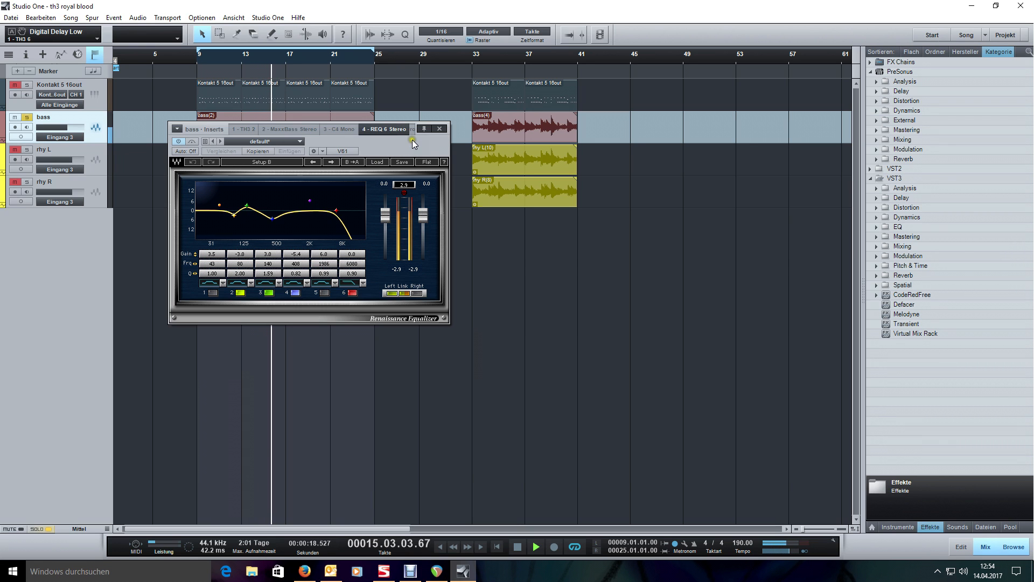
key("space")
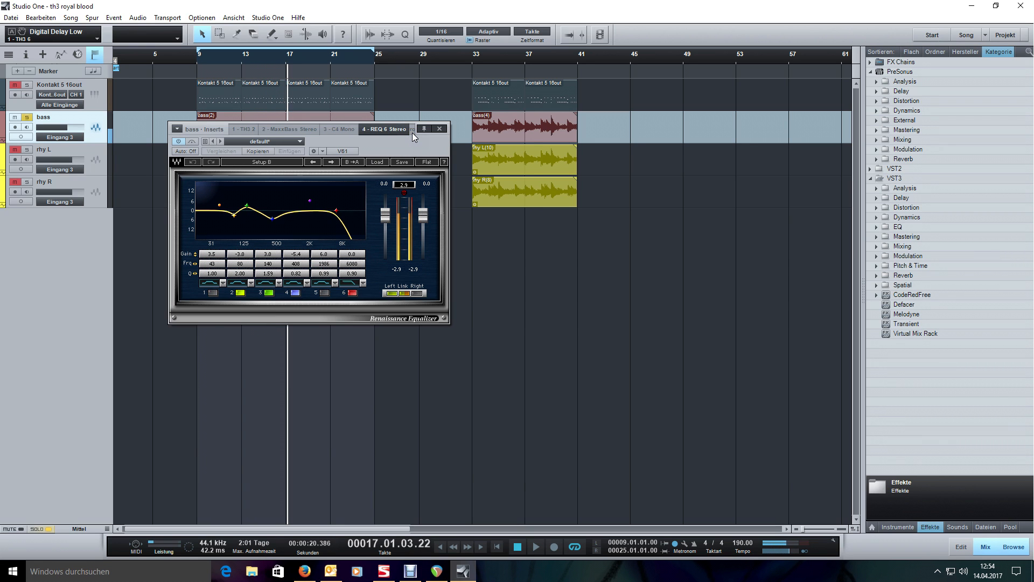
left_click(412, 130)
left_click(178, 141)
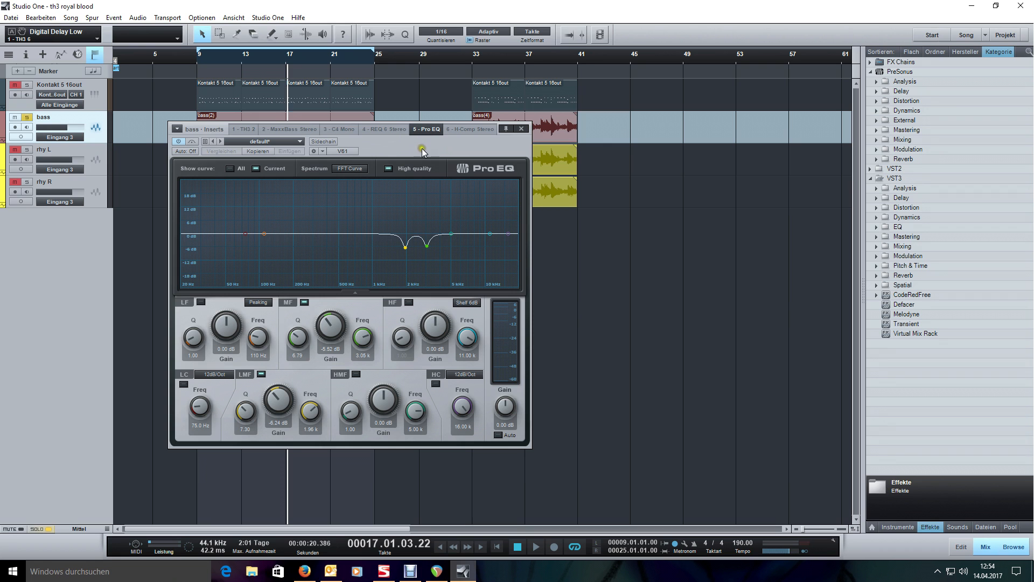
key("space")
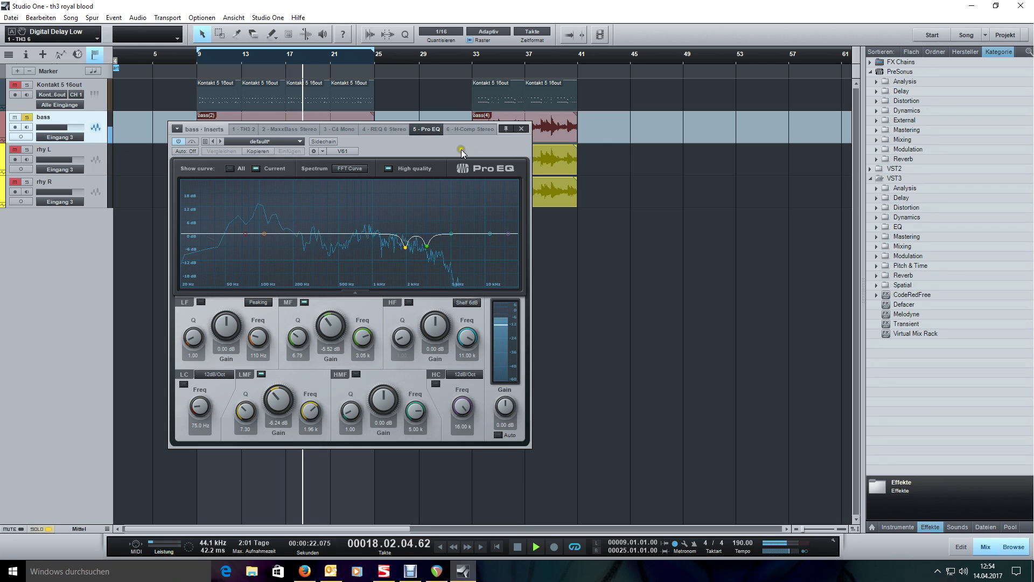
key("space")
- Activate the H-Comp and L1 limiter inserts on the bass track and return playback to the loop start
left_click(464, 131)
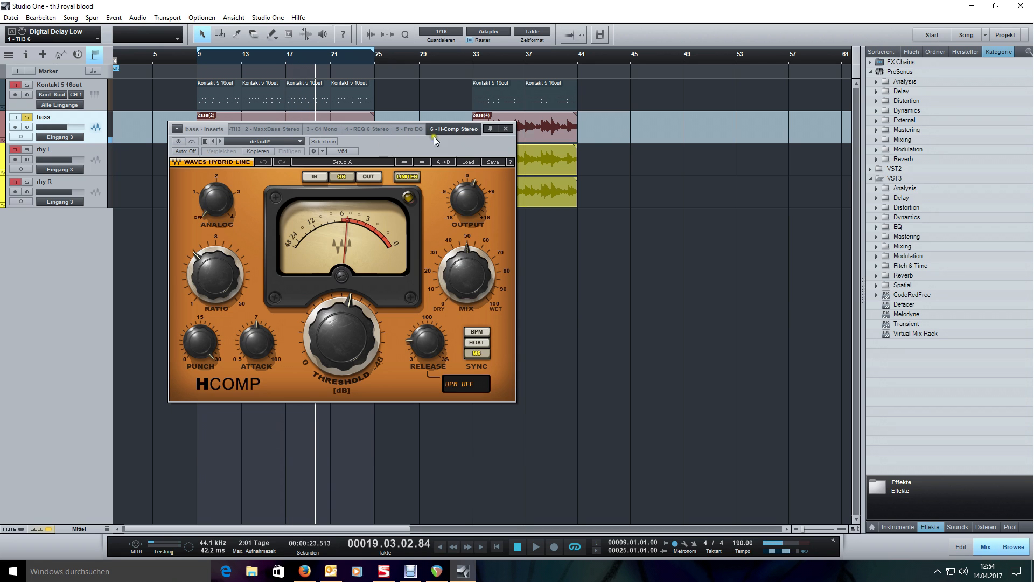
left_click(179, 141)
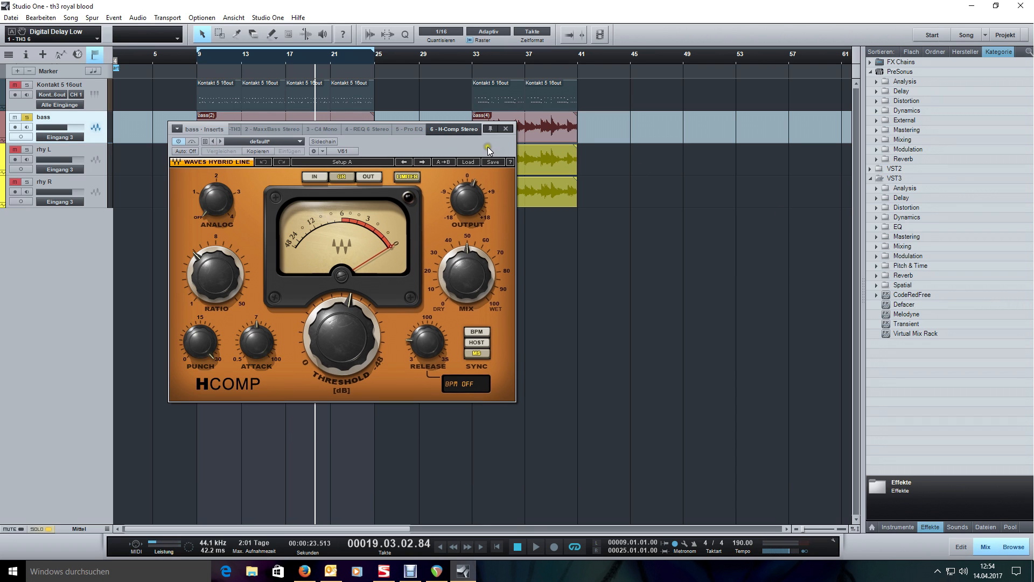
left_click_drag(487, 147, 488, 173)
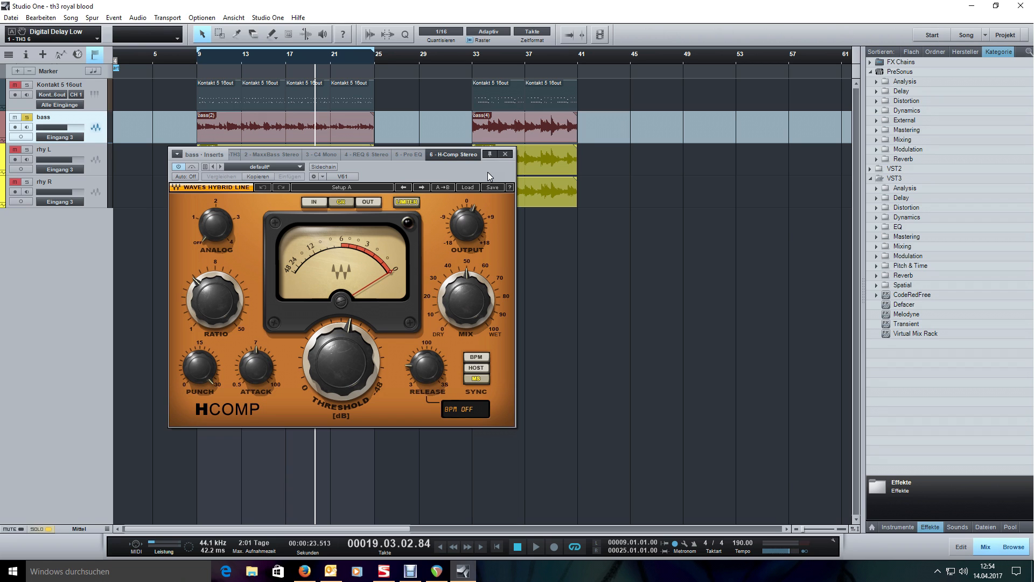
left_click_drag(486, 172, 474, 176)
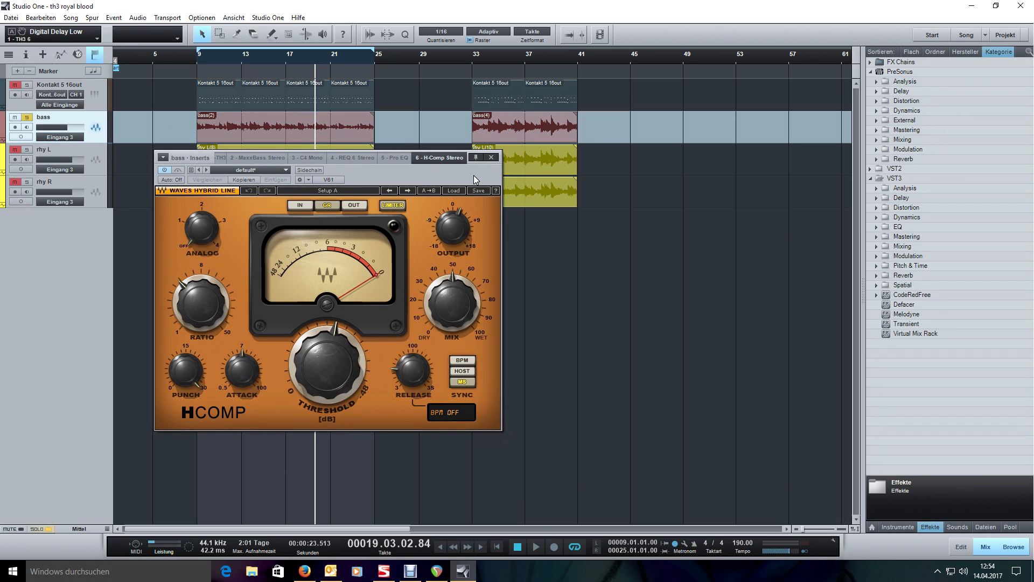
key("KP_1")
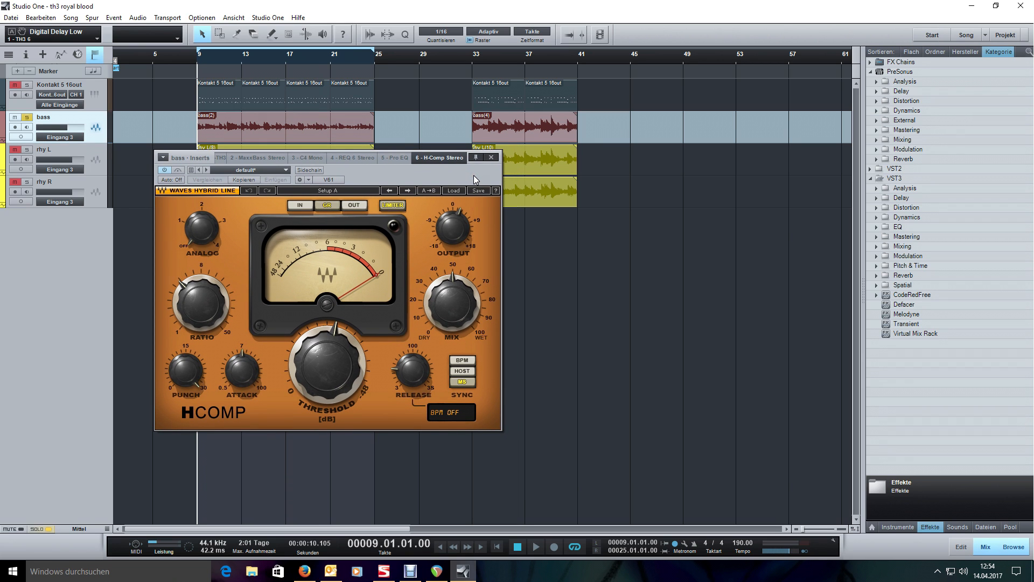
key("ctrl+Page_Down")
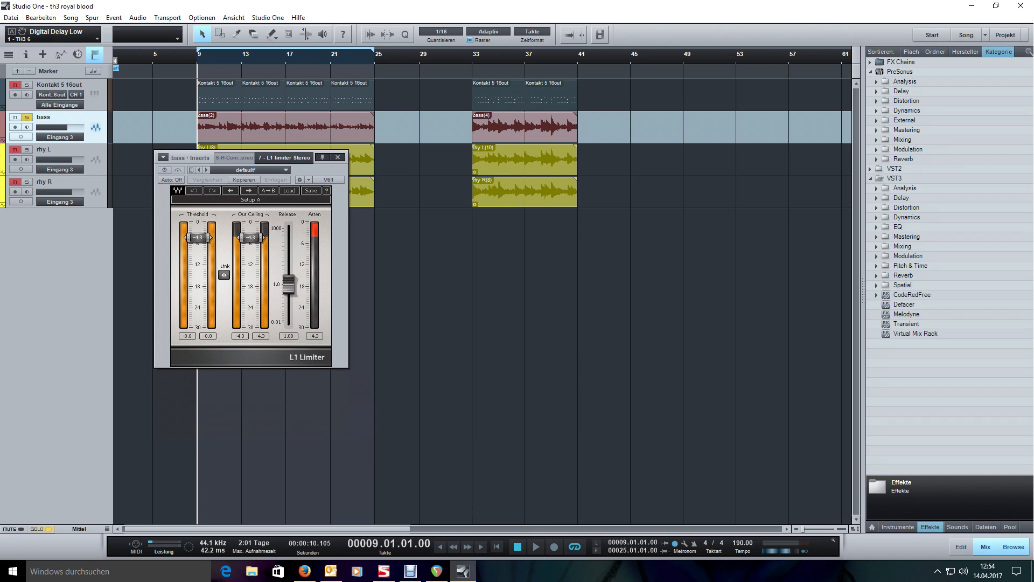
left_click(165, 170)
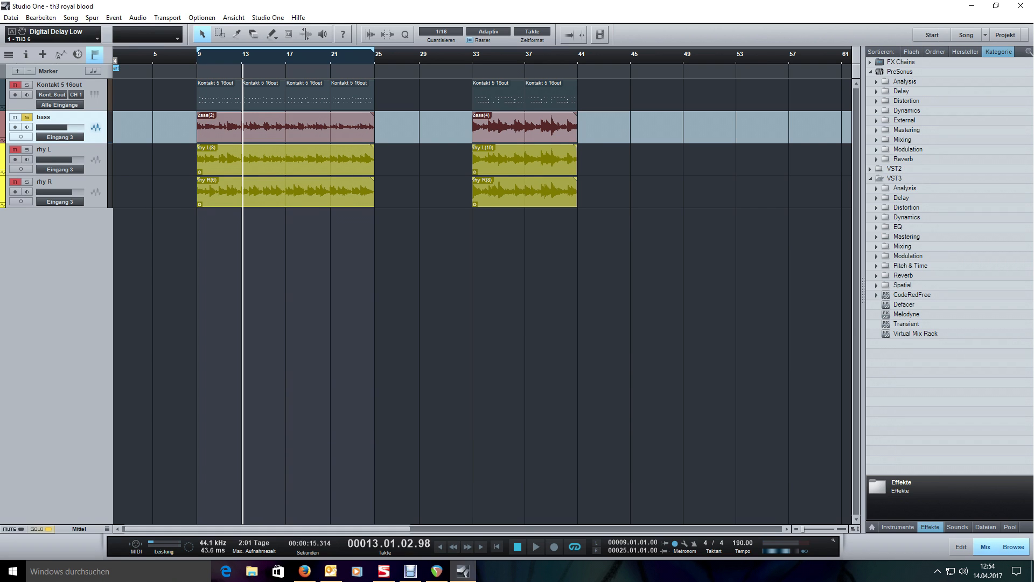
- Turn off solo on the bass track and clear the selection
key("s")
key("Escape")
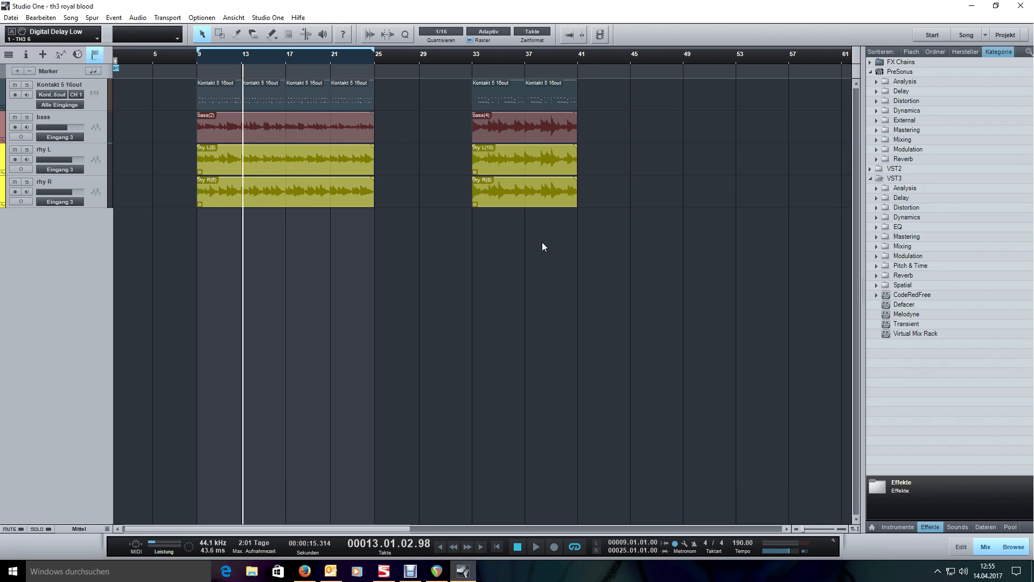
left_click(304, 157)
left_click(306, 195)
left_click(305, 166)
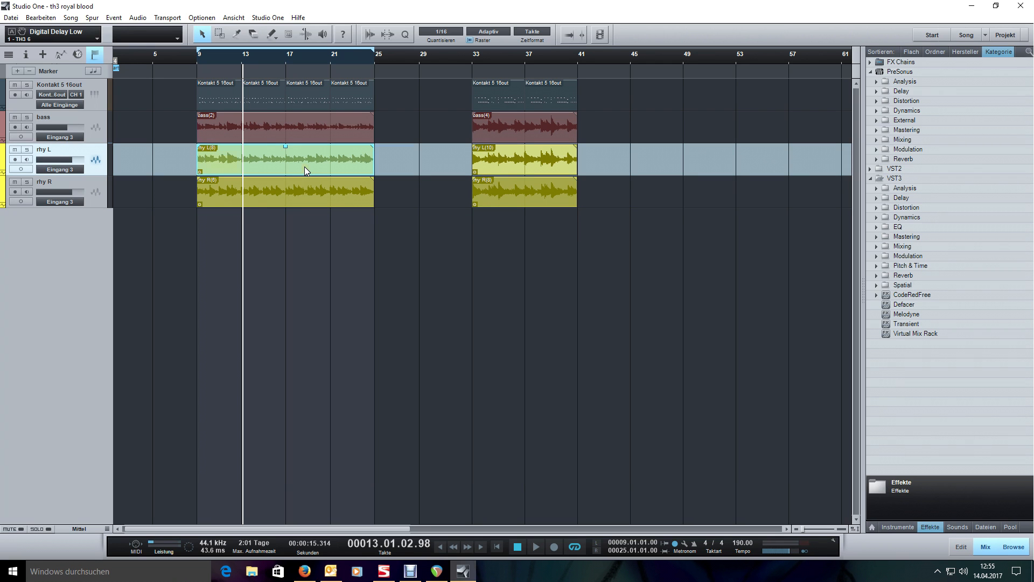
left_click_drag(380, 199, 320, 132)
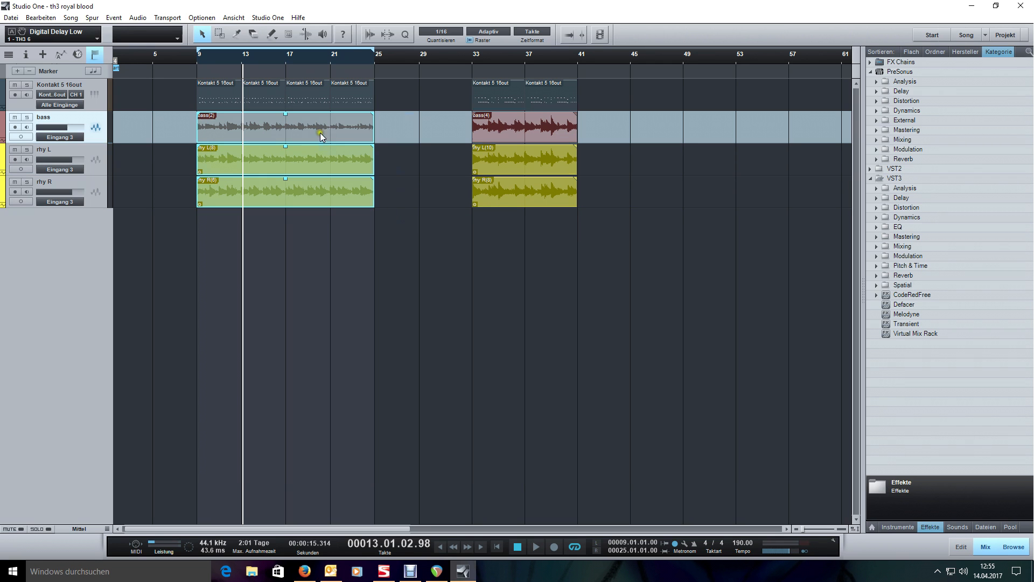
left_click(359, 272)
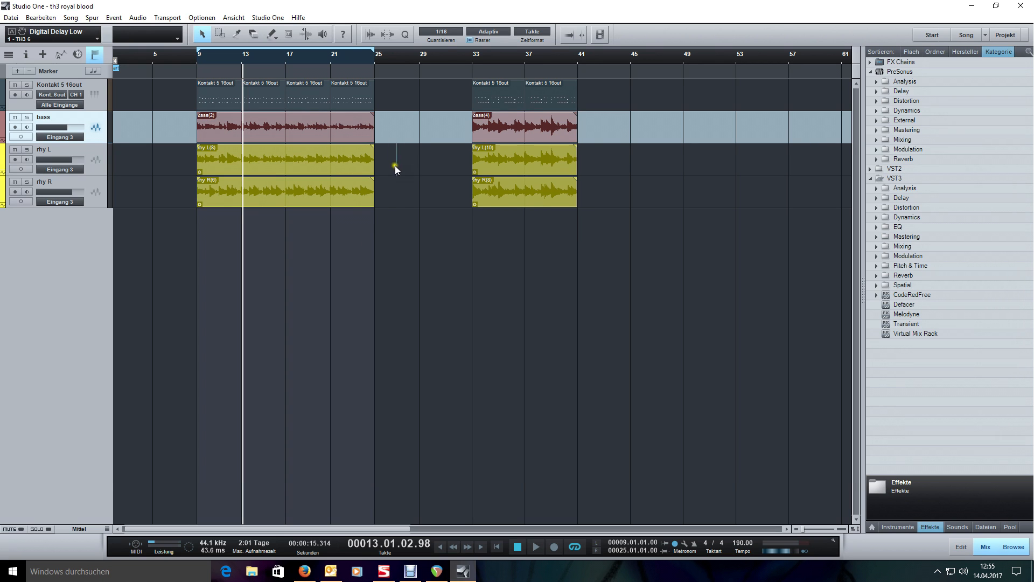
left_click_drag(395, 166, 350, 208)
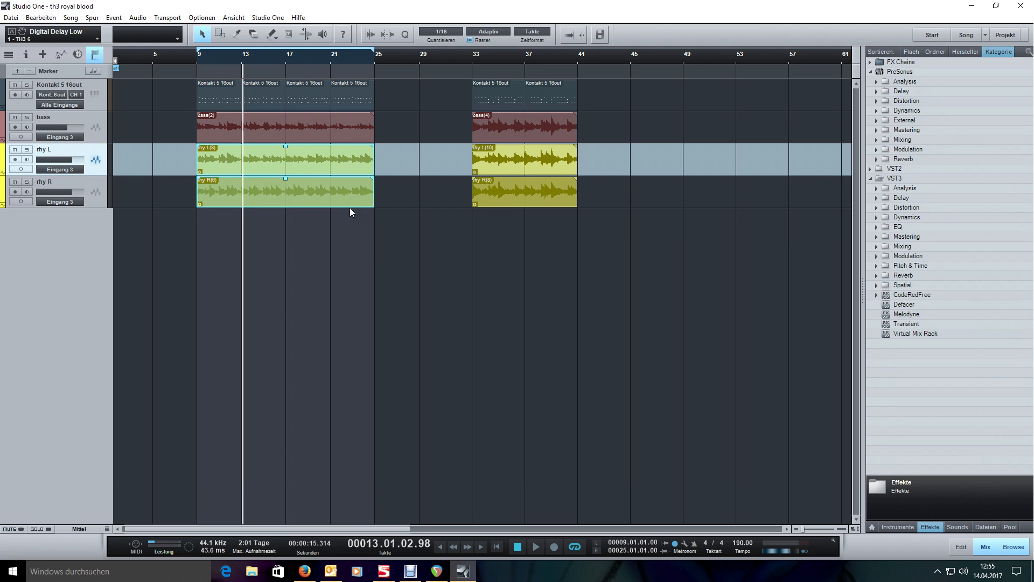
left_click(354, 280)
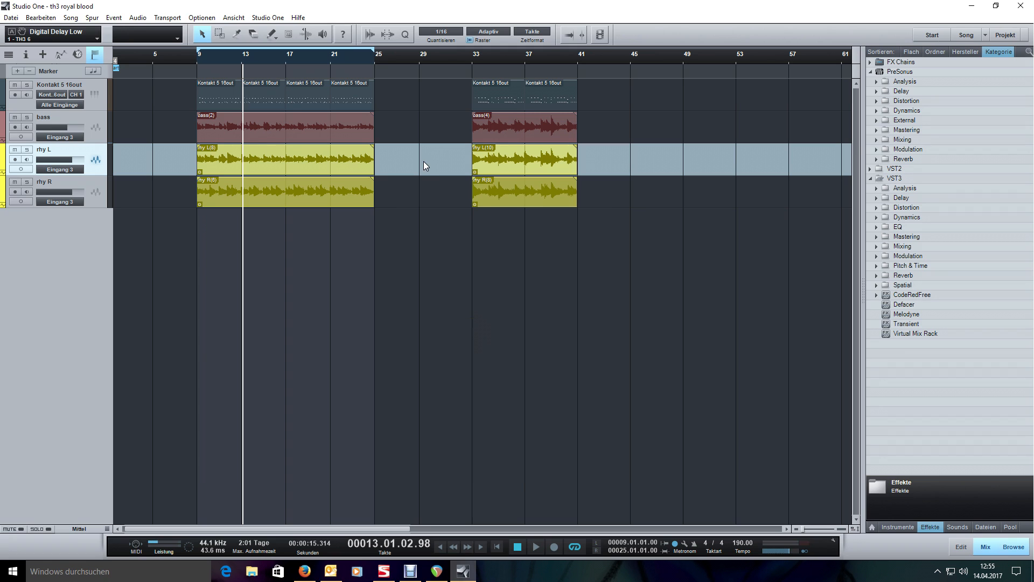
- Solo the rhy L and rhy R guitar tracks and play them from the loop start
left_click_drag(426, 160, 392, 188)
key("s")
key("KP_1")
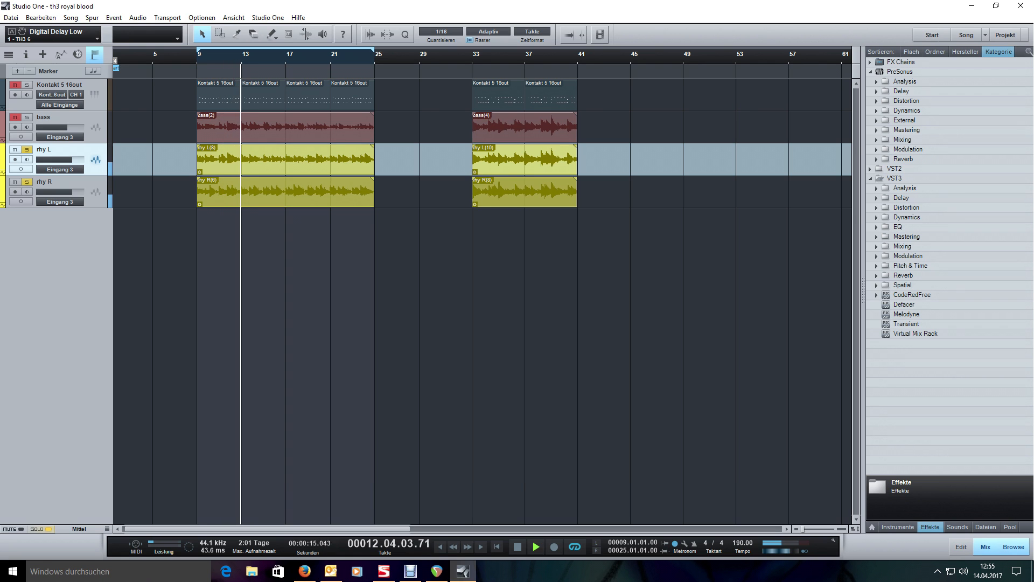
key("space")
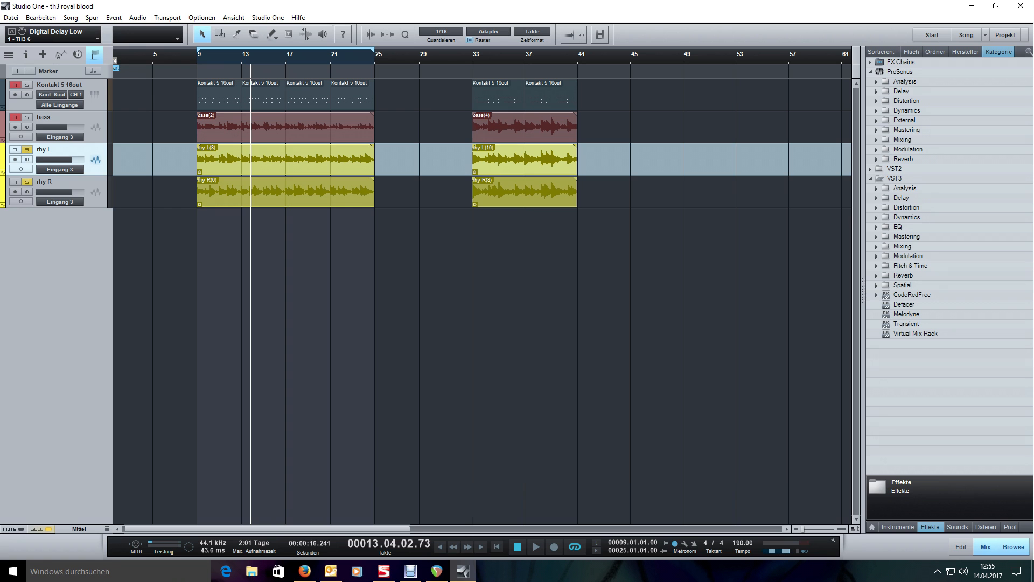
- Open the rhythm guitars' TH3 insert and place its window clear over the arrangement
key("F11")
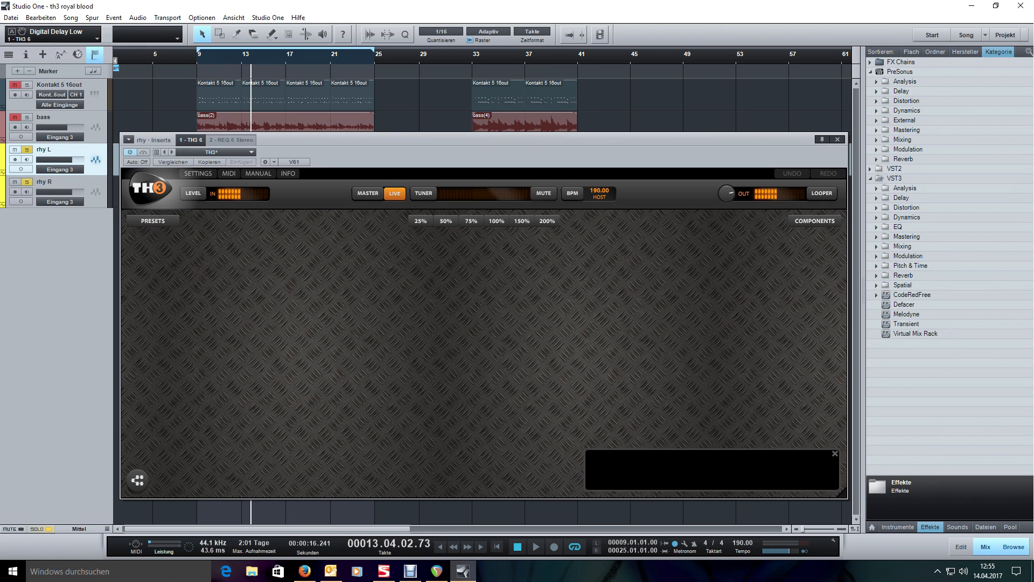
left_click_drag(643, 164, 639, 144)
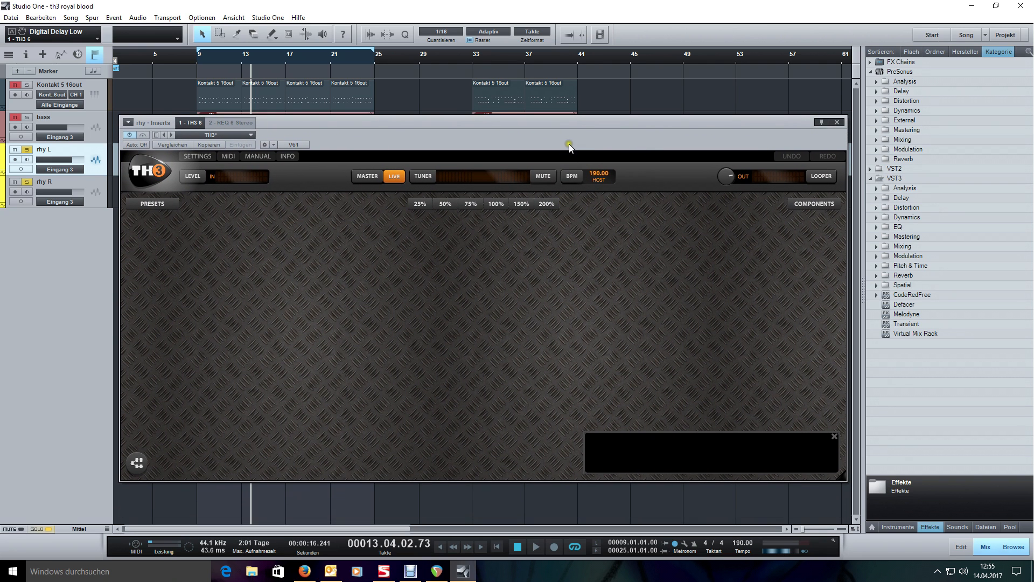
left_click_drag(569, 144, 569, 147)
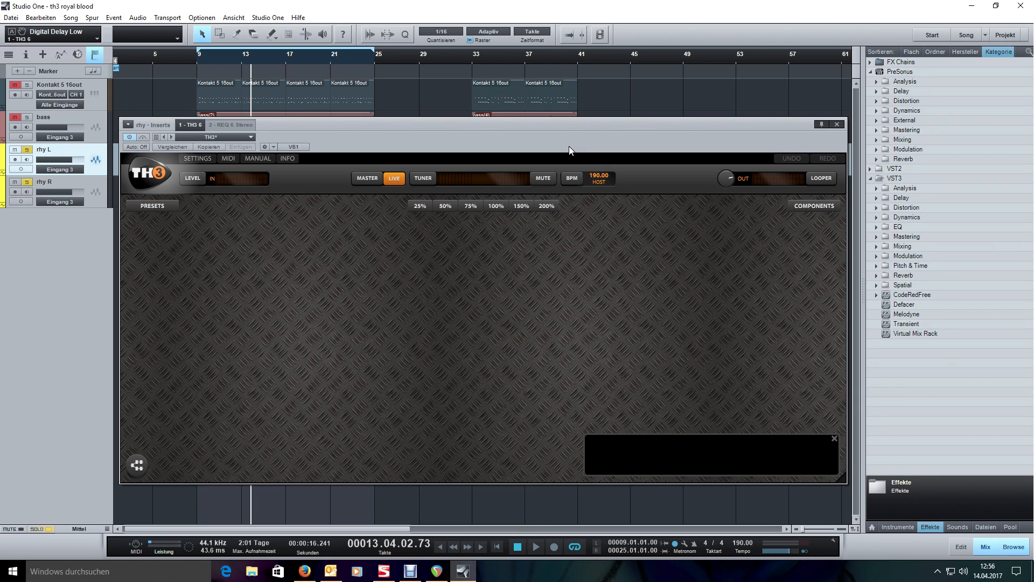
- Add the Randall LynchBox XTC amp from TH3's Amp components to the empty rhythm guitar rig
left_click(813, 206)
left_click(780, 205)
left_click(770, 234)
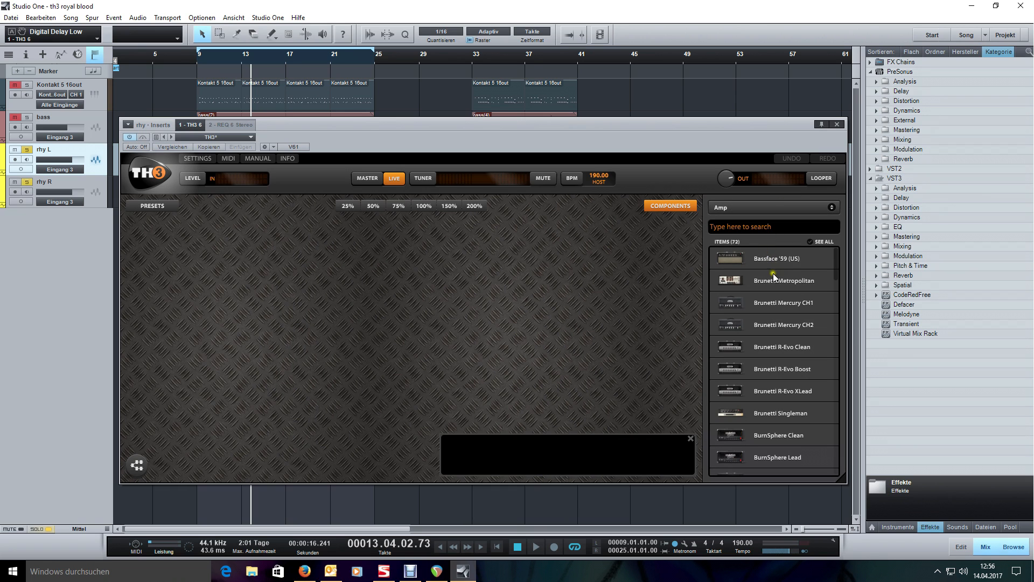
scroll(773, 273, "down", 3)
scroll(773, 273, "down", 6)
scroll(773, 274, "down", 5)
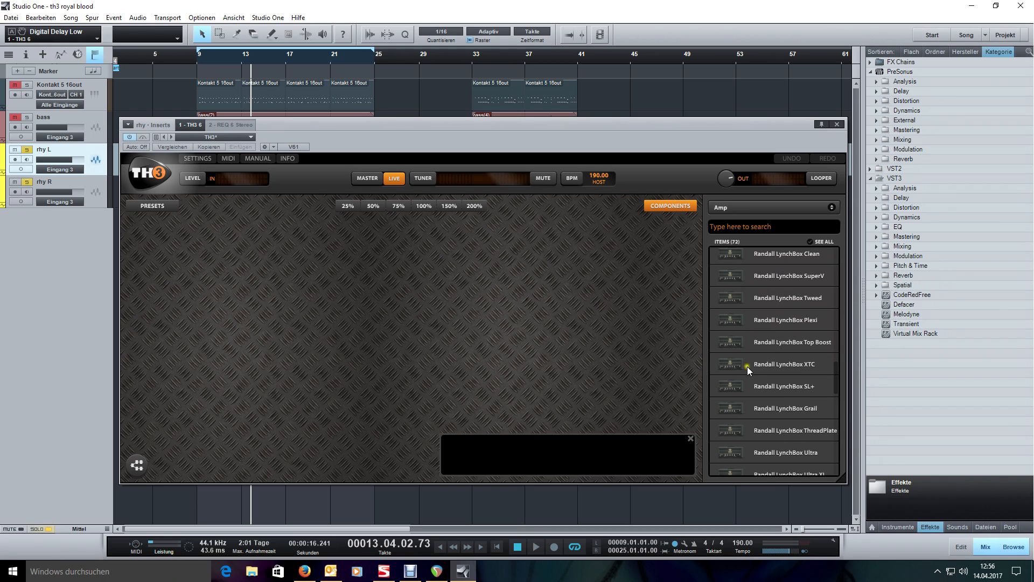
left_click_drag(746, 363, 545, 328)
left_click(391, 343)
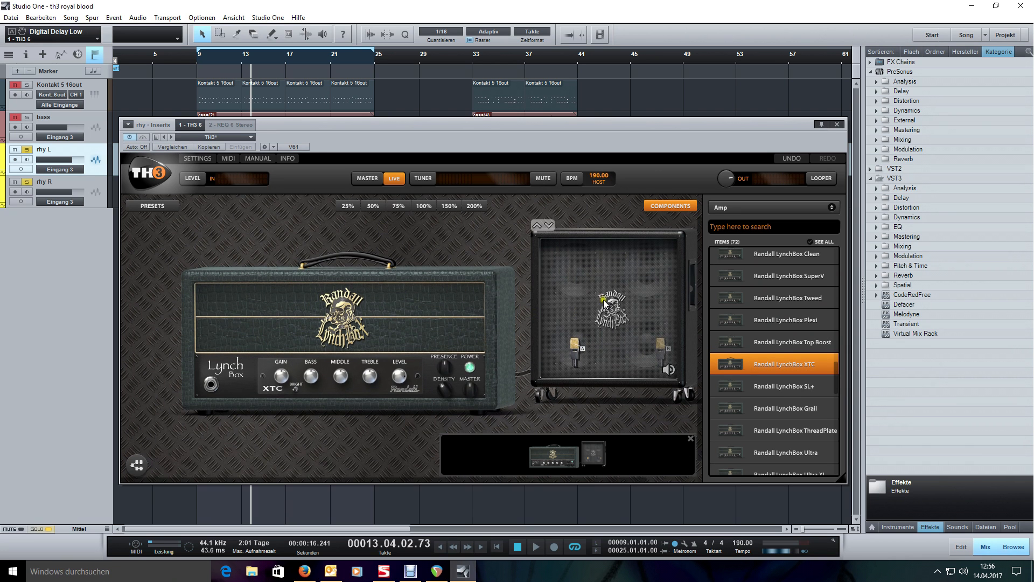
- Replace the amp's 4x12 Randall LB George Lynch cabinet with the 4x12 Heavy 51 (US)
right_click(573, 282)
mouse_move(571, 277)
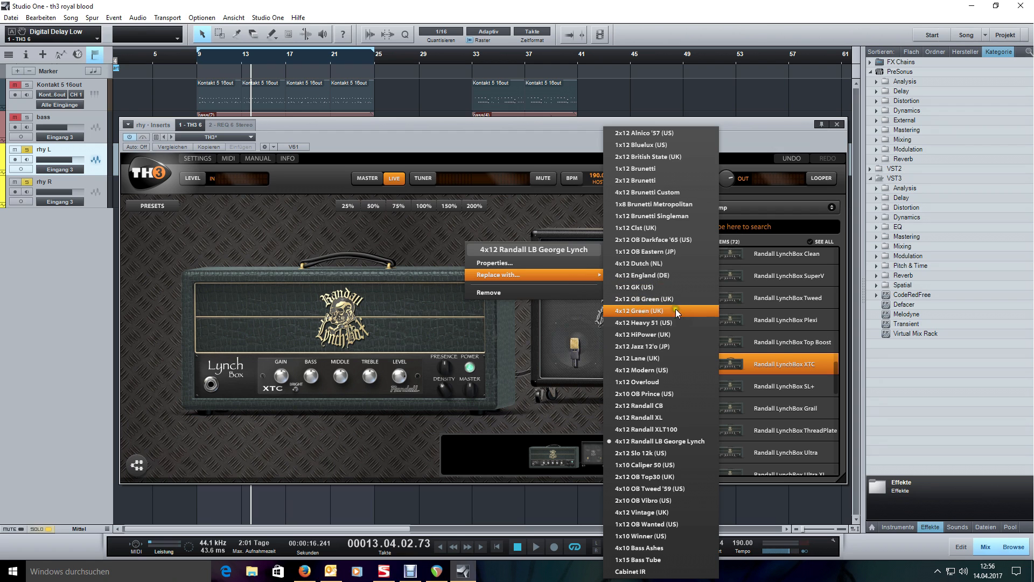
left_click(680, 322)
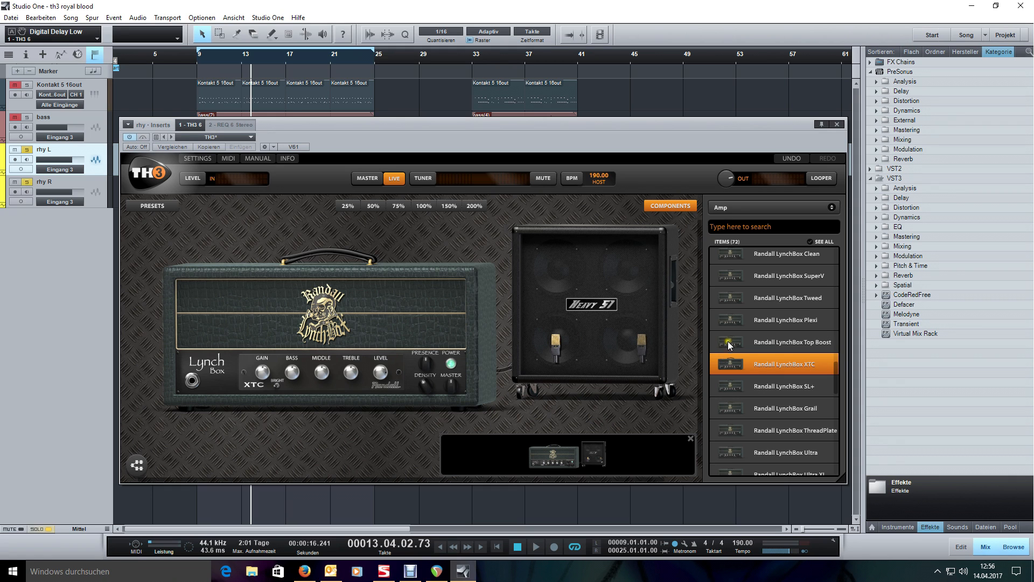
scroll(751, 324, "up", 4)
scroll(751, 323, "down", 5)
scroll(751, 323, "up", 1)
- Set the Heavy 51 cabinet's microphone A to GermanFet87 [C], audition the guitars, and return to the loop start
mouse_move(612, 311)
left_click(558, 346)
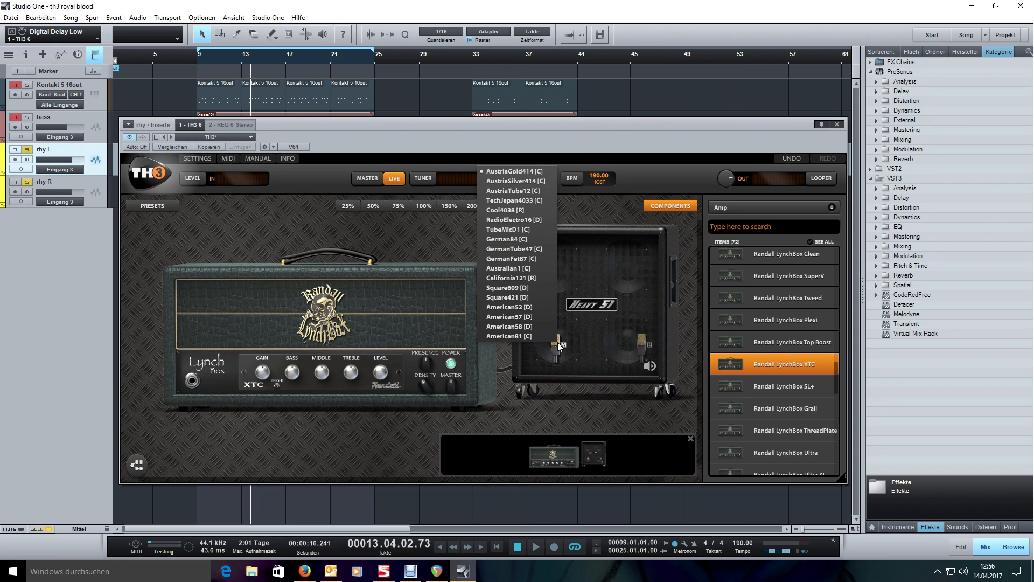
left_click(547, 254)
key("space")
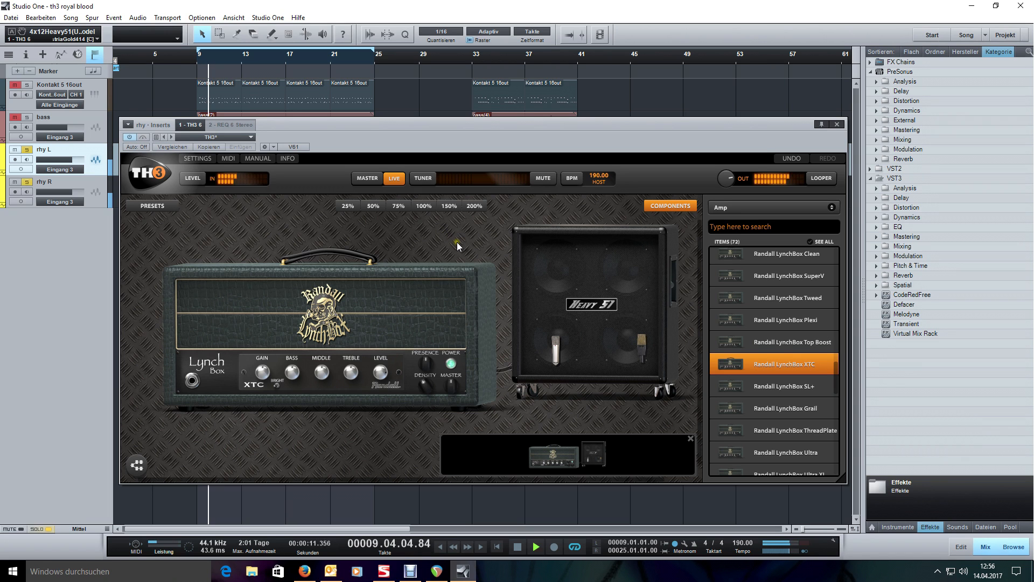
left_click_drag(457, 241, 447, 238)
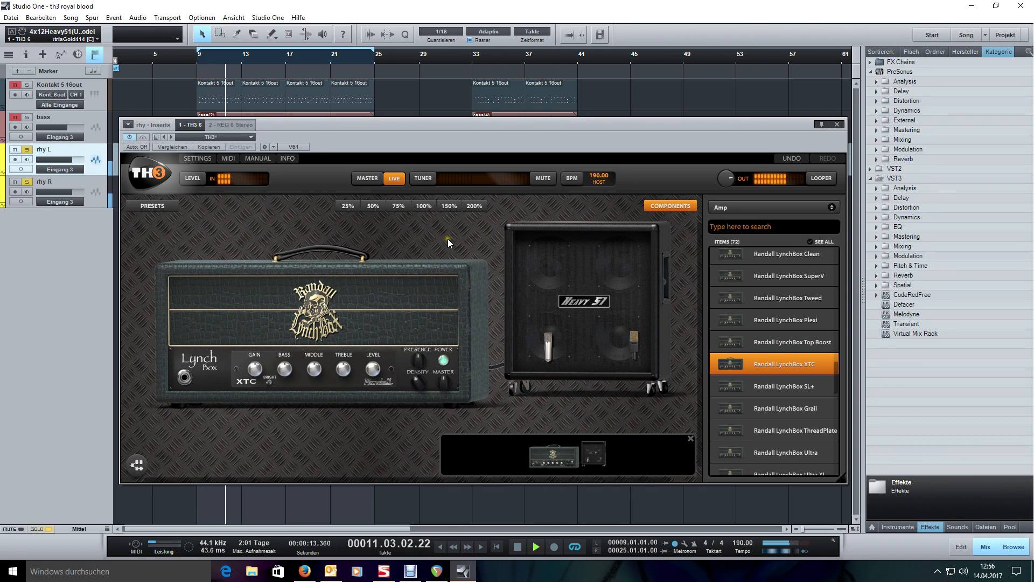
mouse_move(633, 227)
key("space")
left_click_drag(496, 231, 485, 229)
key("KP_0")
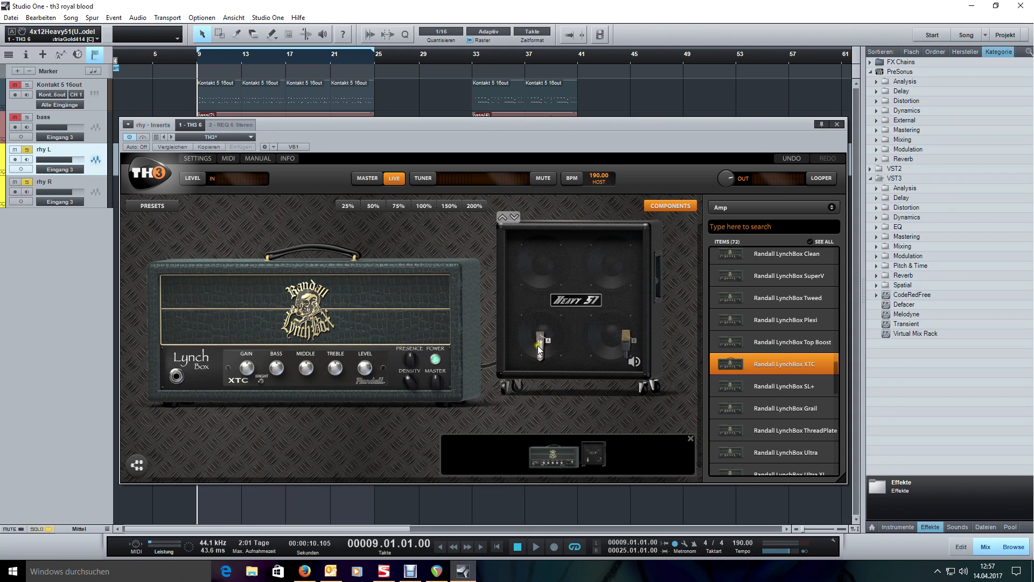
- Shift microphone A sideways off the speaker centre on the Heavy 51 cabinet and audition the guitars
mouse_move(540, 347)
left_mouse_down()
mouse_move(522, 347)
mouse_move(549, 348)
mouse_move(527, 347)
mouse_move(539, 344)
left_mouse_up()
mouse_move(542, 338)
left_mouse_down()
mouse_move(518, 342)
mouse_move(529, 338)
left_mouse_up()
key("space")
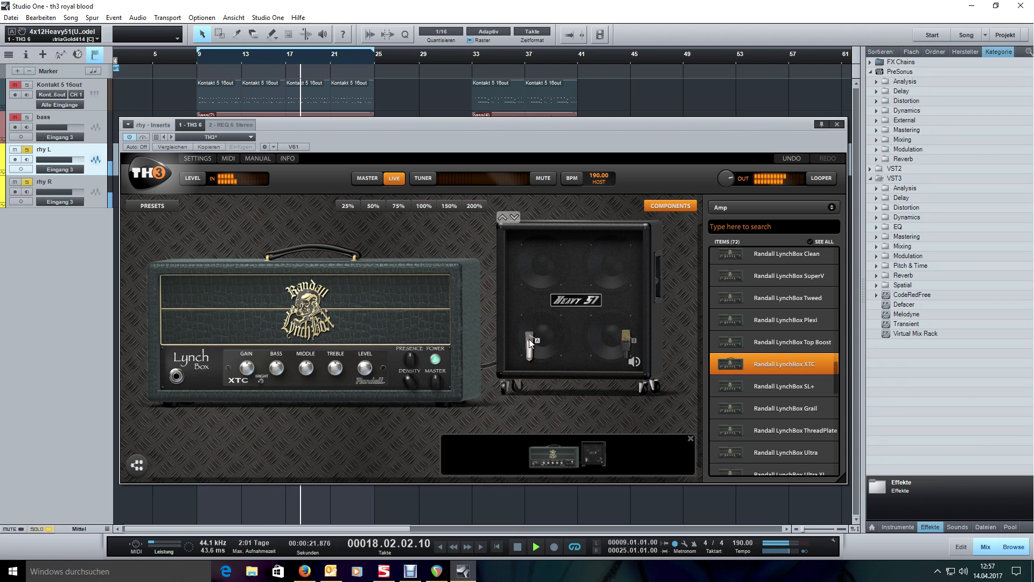
key("space")
- Play the guitars from the loop start and set the LynchBox XTC amp's gain to 6.36
left_click_drag(555, 393, 529, 376)
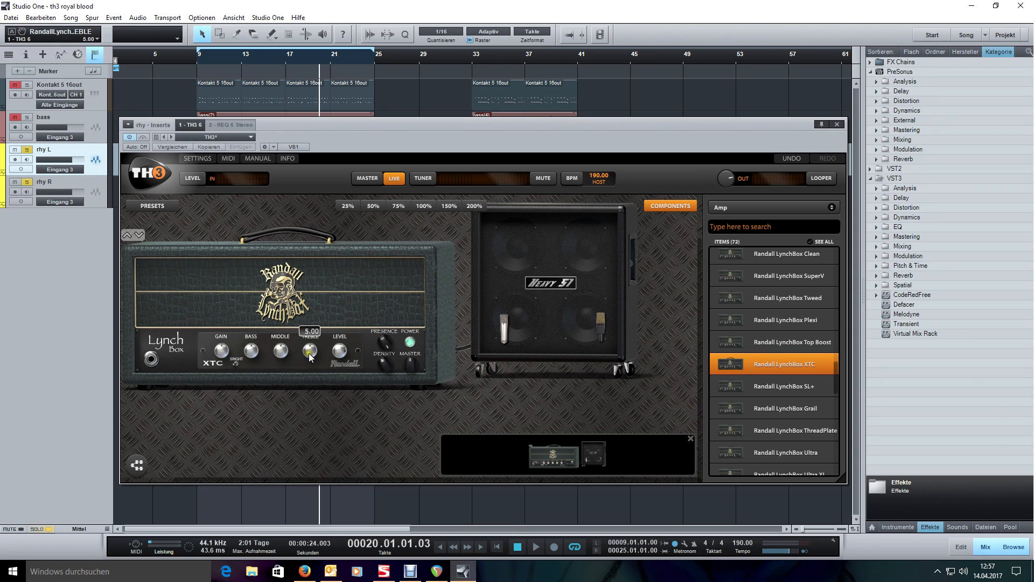
left_click_drag(496, 404, 502, 401)
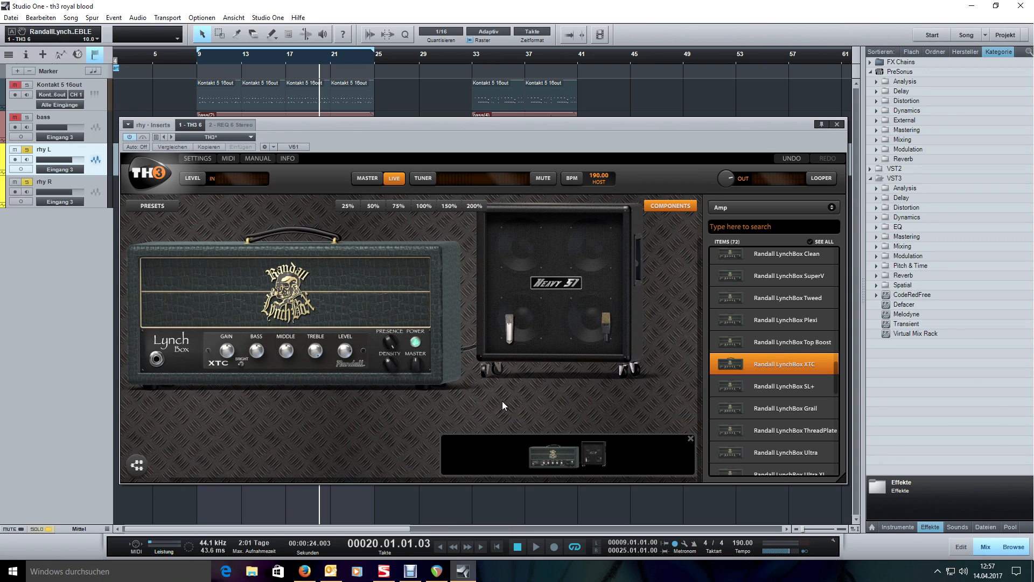
key("KP_1")
key("space")
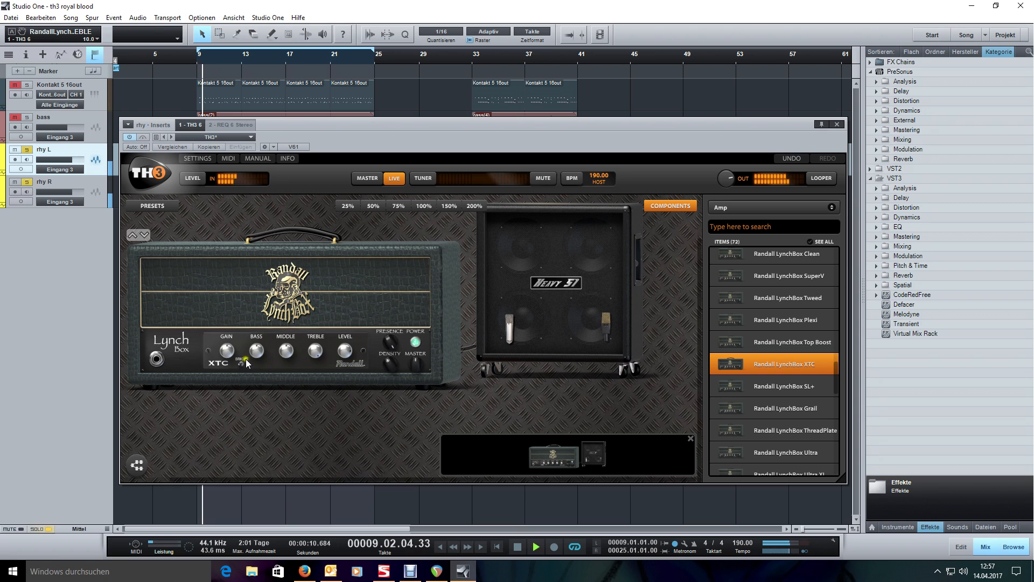
mouse_move(227, 347)
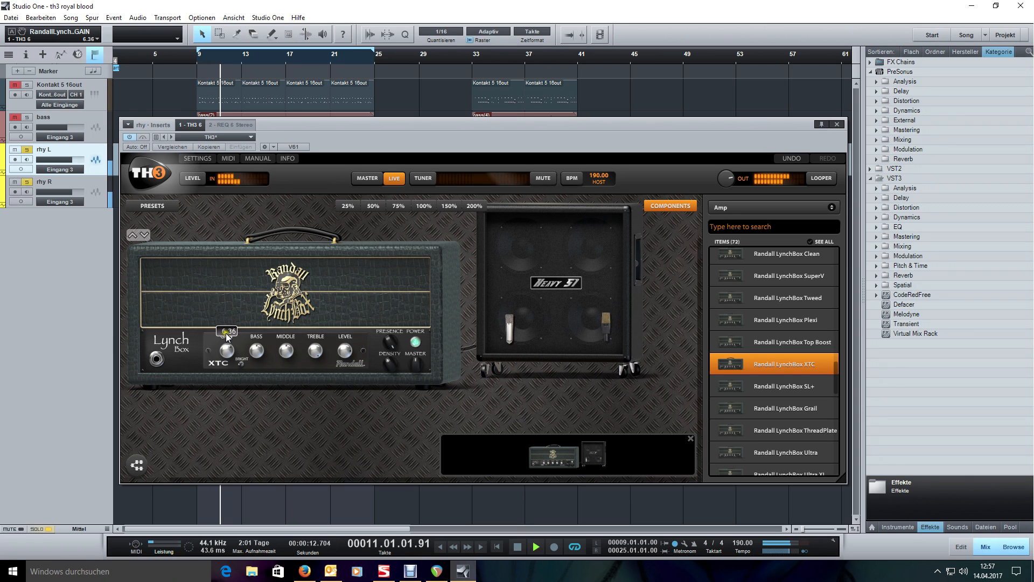
- Toggle the LPF option in the Heavy 51 cabinet's settings, close them, and audition the guitars
left_click(549, 285)
key("space")
left_click(481, 305)
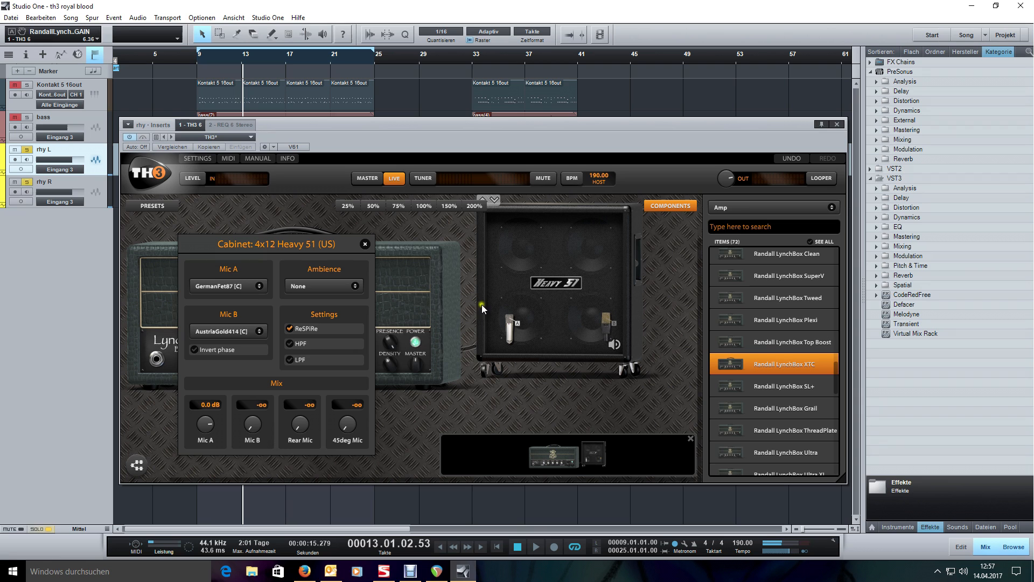
left_click(290, 360)
left_click(364, 244)
key("space")
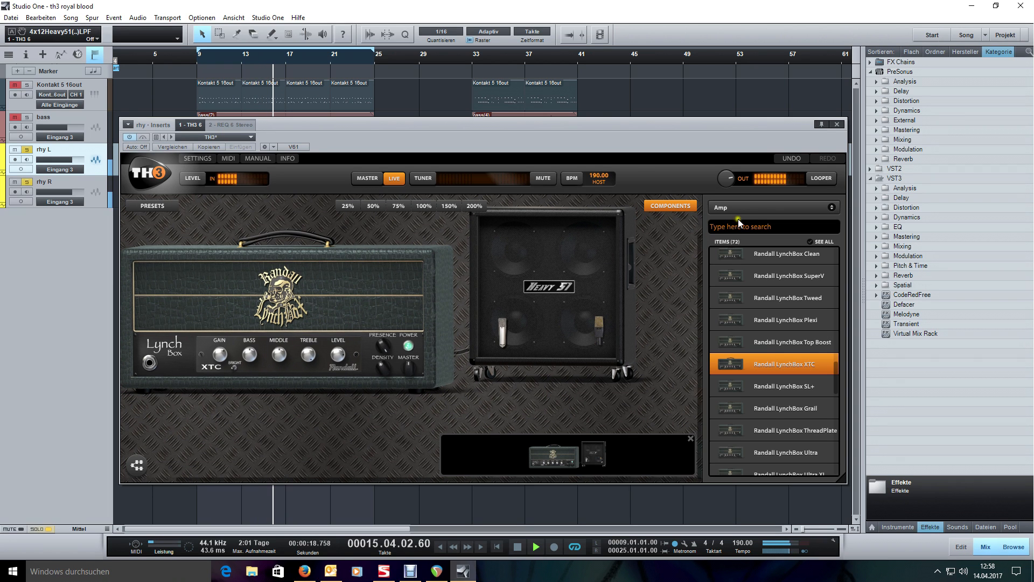
key("space")
- Add a 7-Band GEQ and two Parametric EQ units after the cabinet, and hide the component browser
left_click(749, 208)
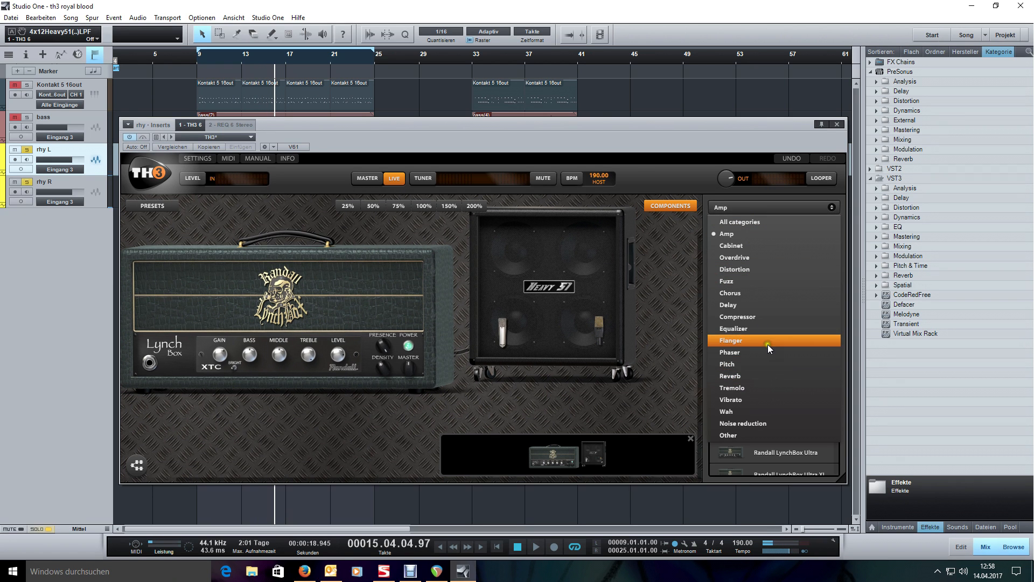
left_click(766, 329)
left_click_drag(751, 280, 660, 387)
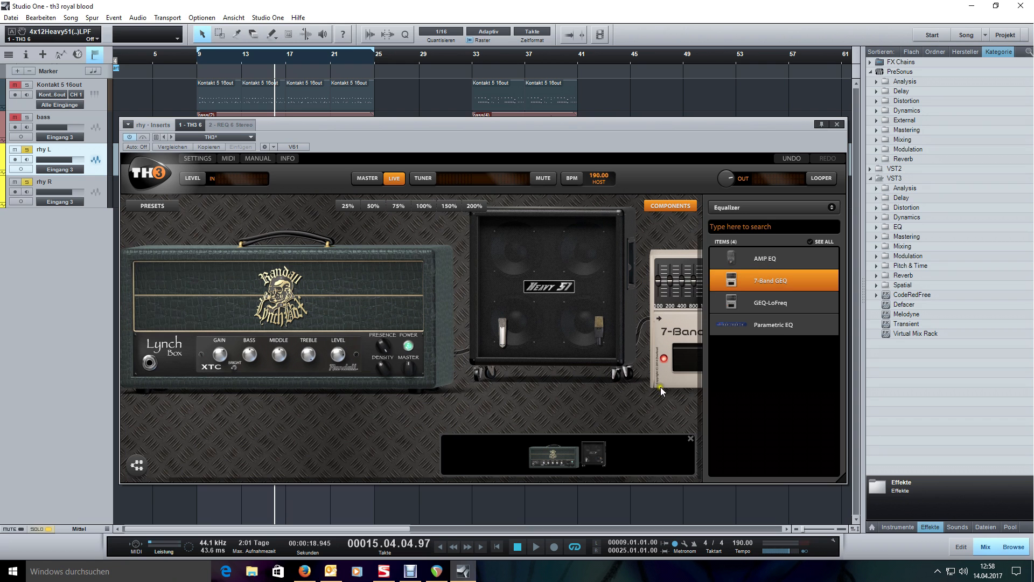
left_click_drag(765, 325, 668, 370)
left_click(672, 206)
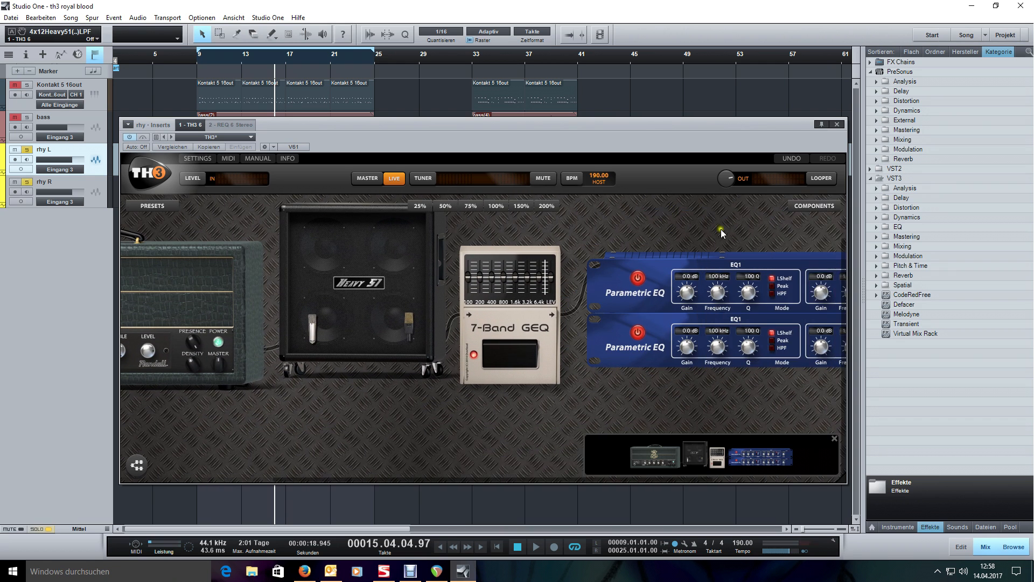
- Set EQ1 of the first Parametric EQ to Peak, -5.9 dB, 3.17 kHz, Q 8.00, and compare it against bypass during playback
left_click(555, 301)
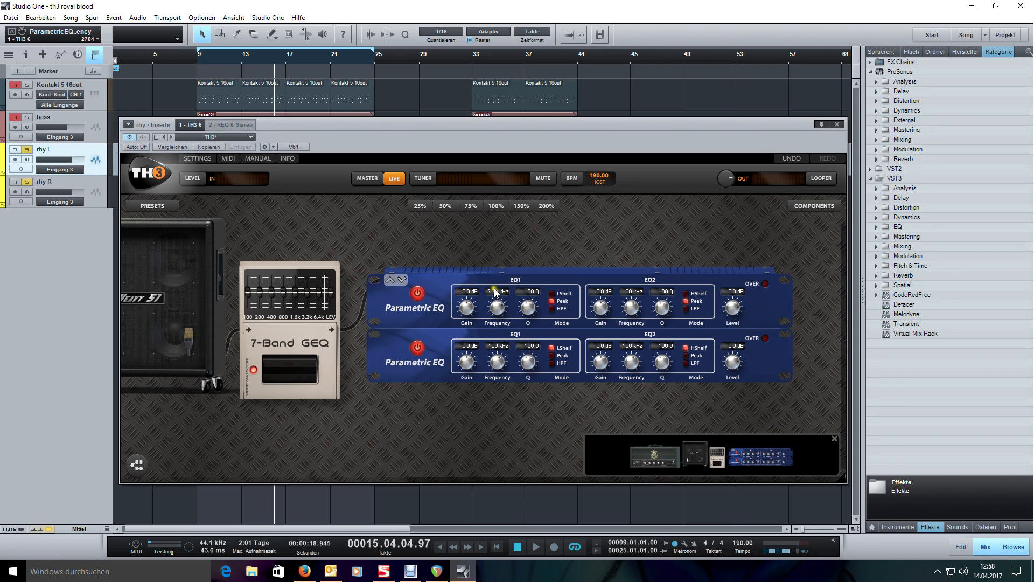
key("space")
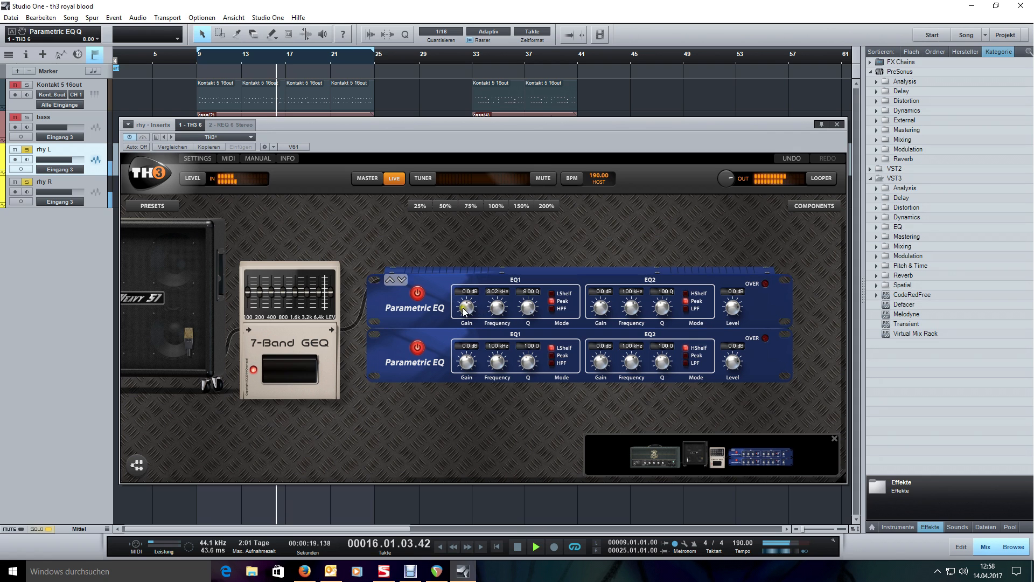
left_click_drag(471, 303, 468, 372)
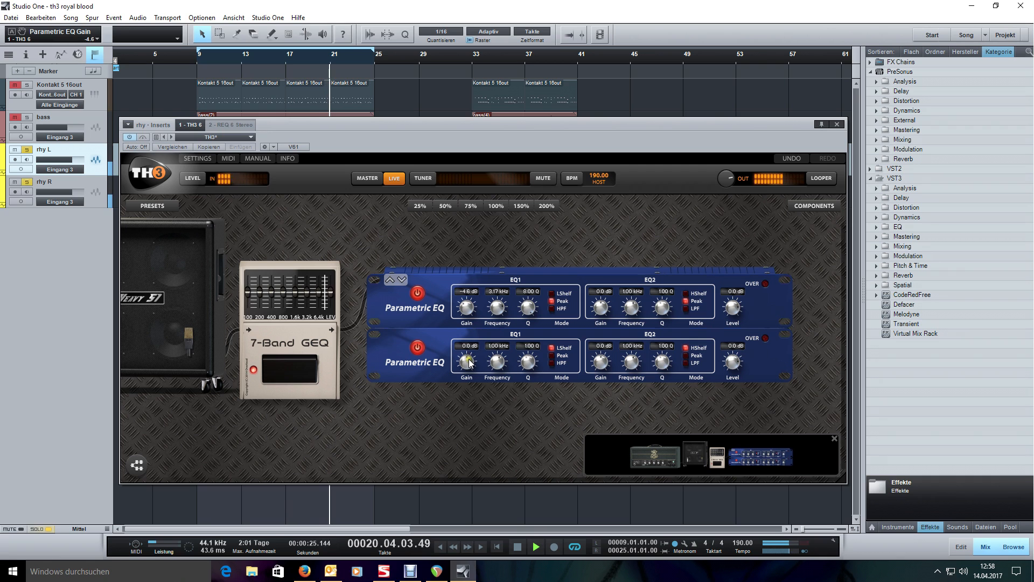
left_click(418, 293)
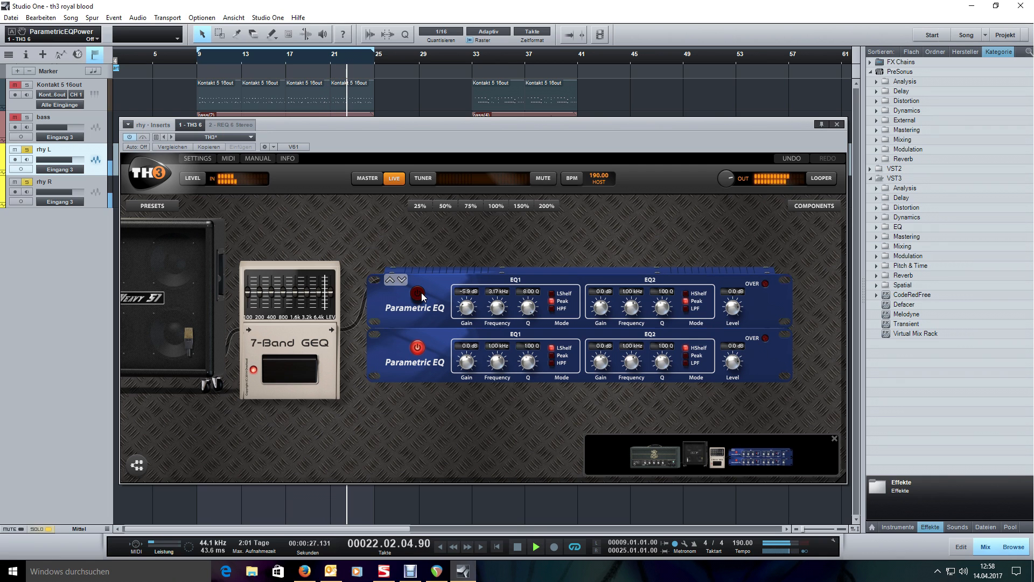
left_click(418, 293)
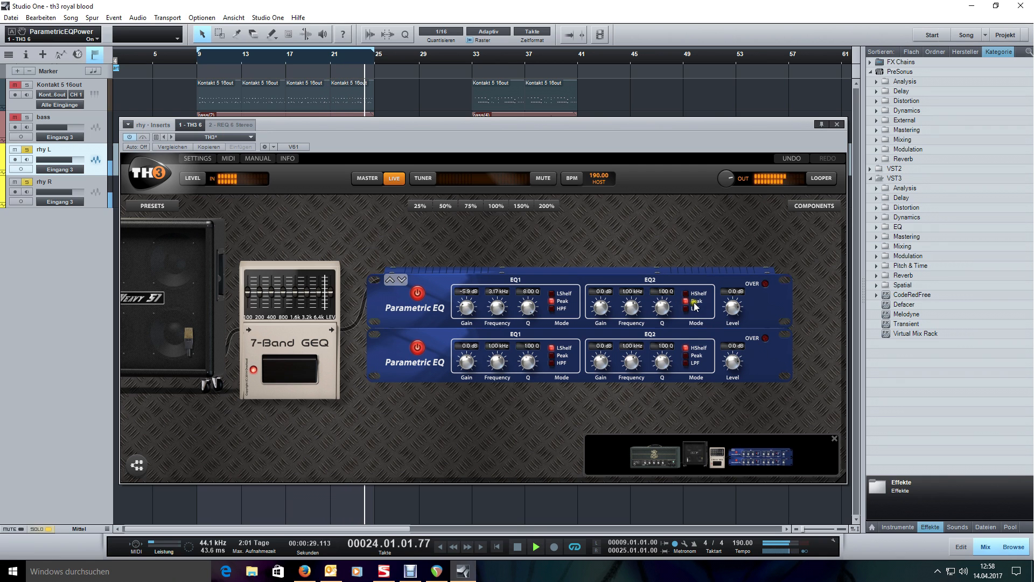
- Set EQ1 of the second Parametric EQ to Peak at 409 Hz with Q 8.00 and -4.0 dB gain during playback
key("space")
left_click_drag(497, 362, 497, 378)
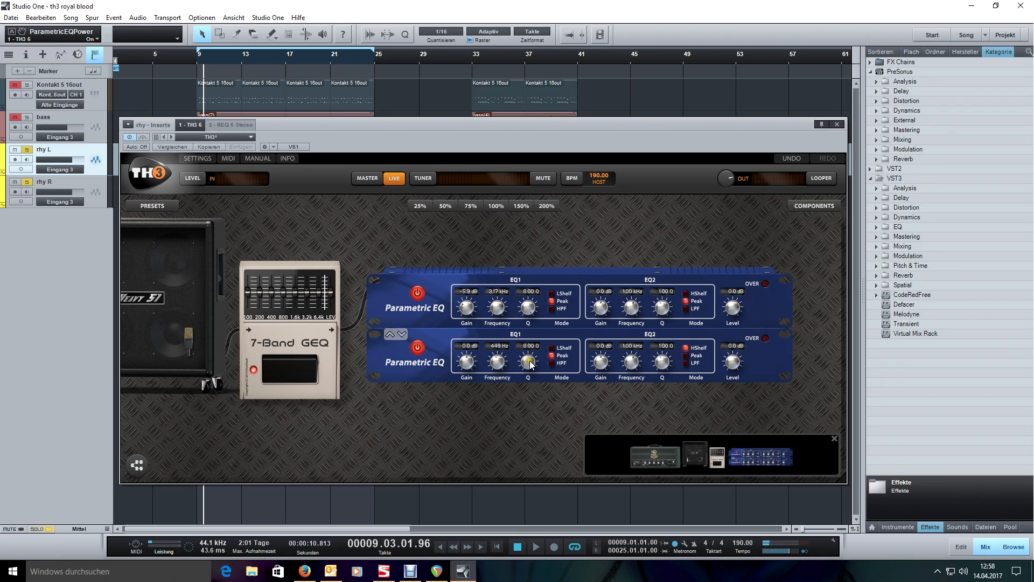
key("space")
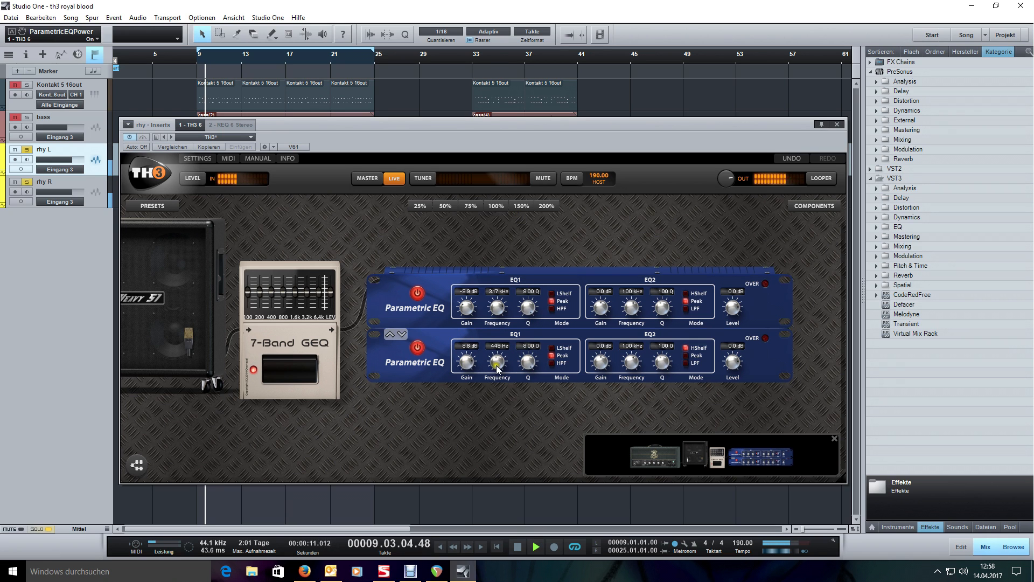
left_click_drag(497, 362, 503, 409)
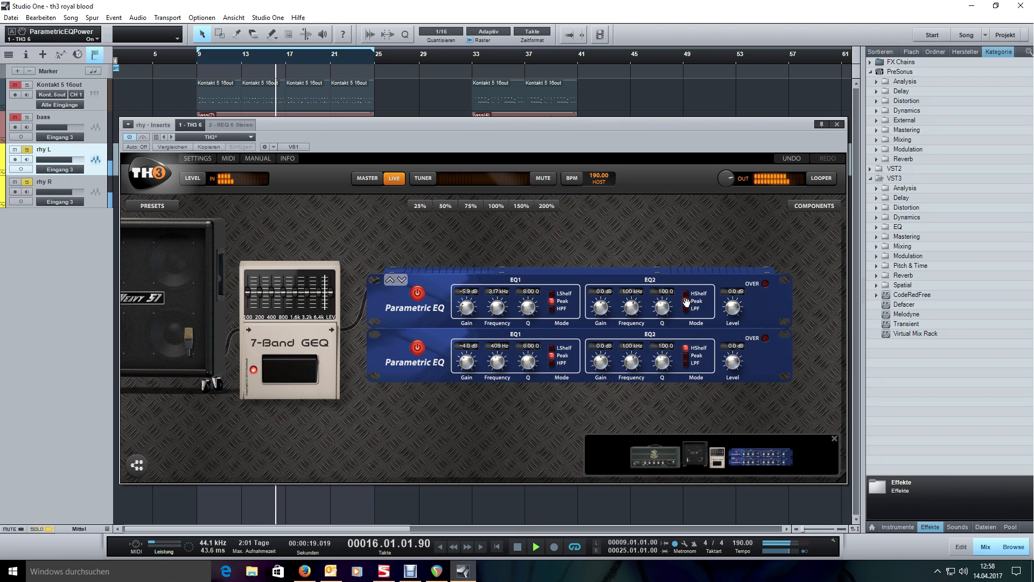
key("space")
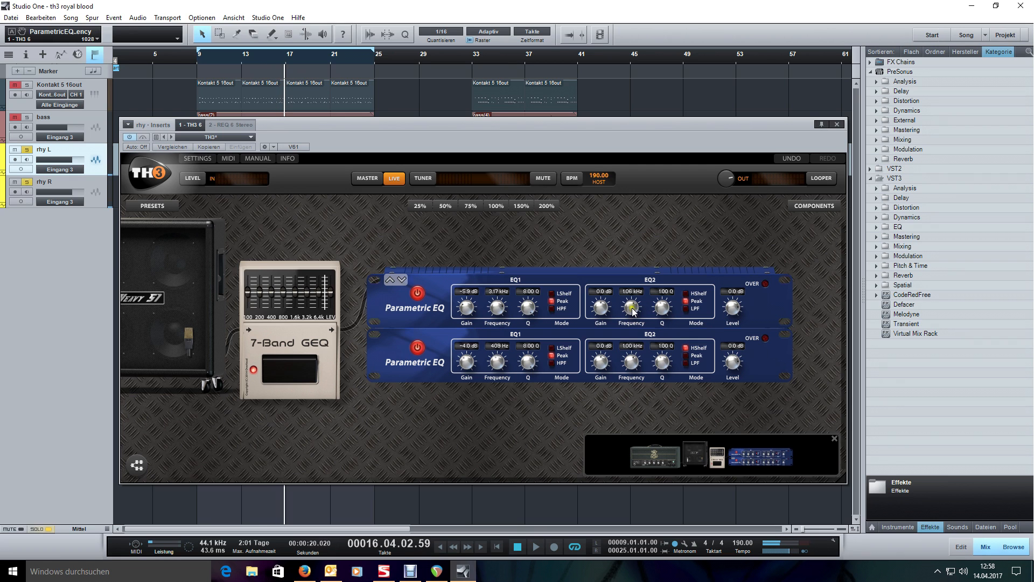
- Set EQ2 of the first Parametric EQ to about 1.69 kHz with Q 8.00 and -6 dB gain
left_click_drag(662, 306, 663, 291)
key("space")
left_click_drag(632, 301, 606, 363)
double_click(604, 309)
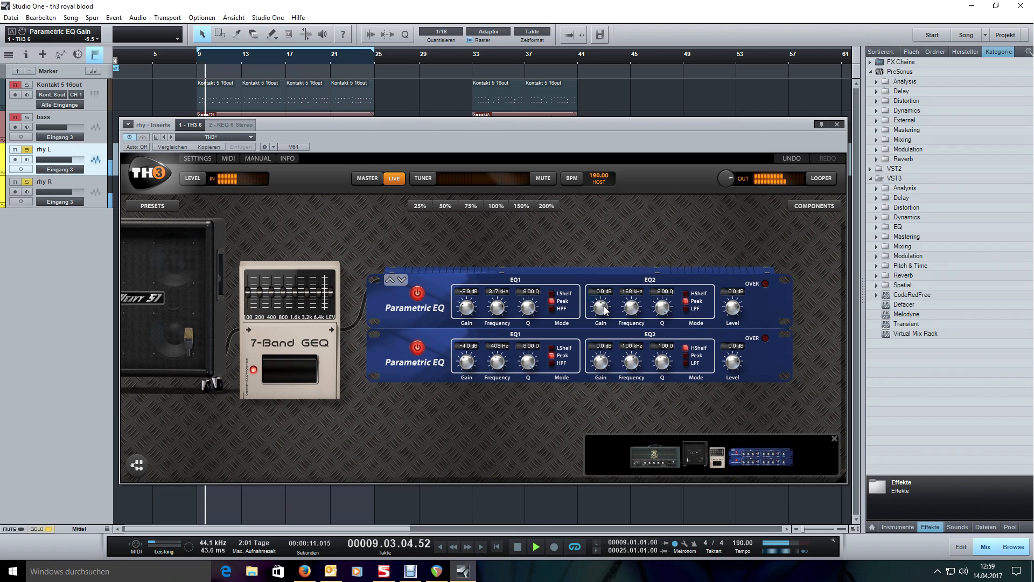
right_click(604, 309)
type("-6")
key("Return")
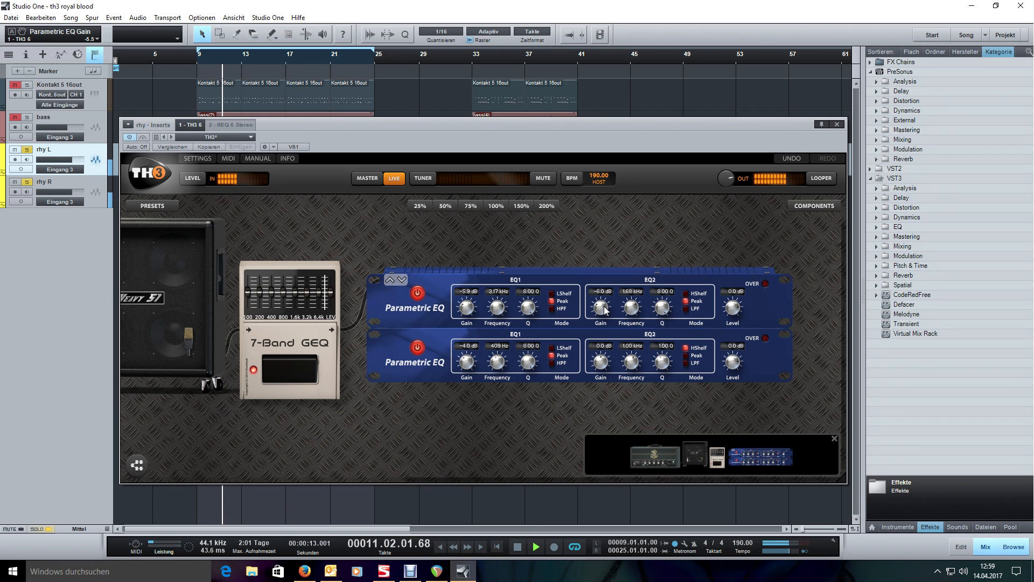
- Turn off solo on the rhythm guitar tracks and play the full mix from the loop start
mouse_move(407, 434)
left_mouse_down()
mouse_move(742, 407)
mouse_move(414, 433)
left_mouse_up()
key("space")
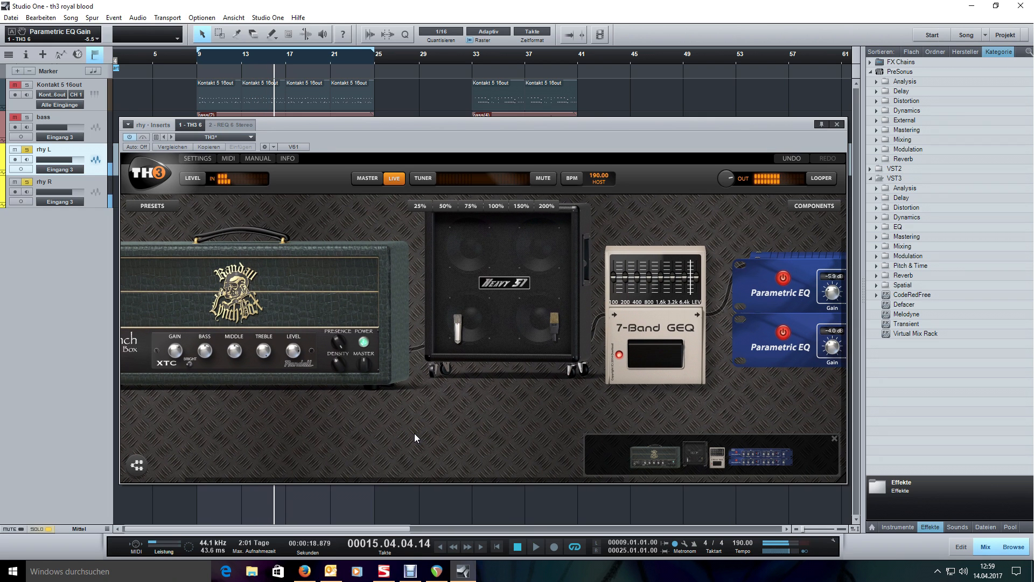
key("s")
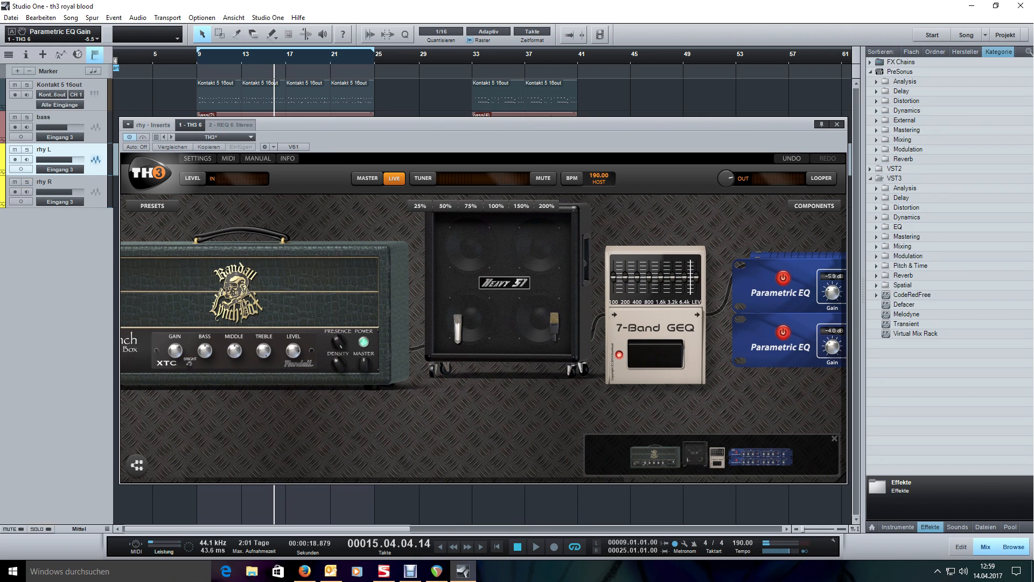
key("space")
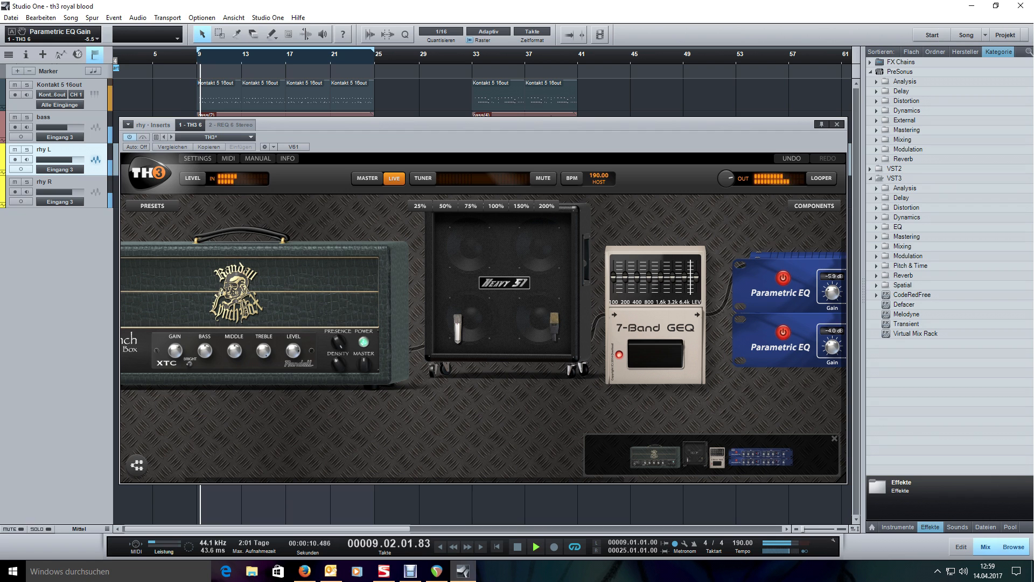
scroll(454, 417, "up", 3)
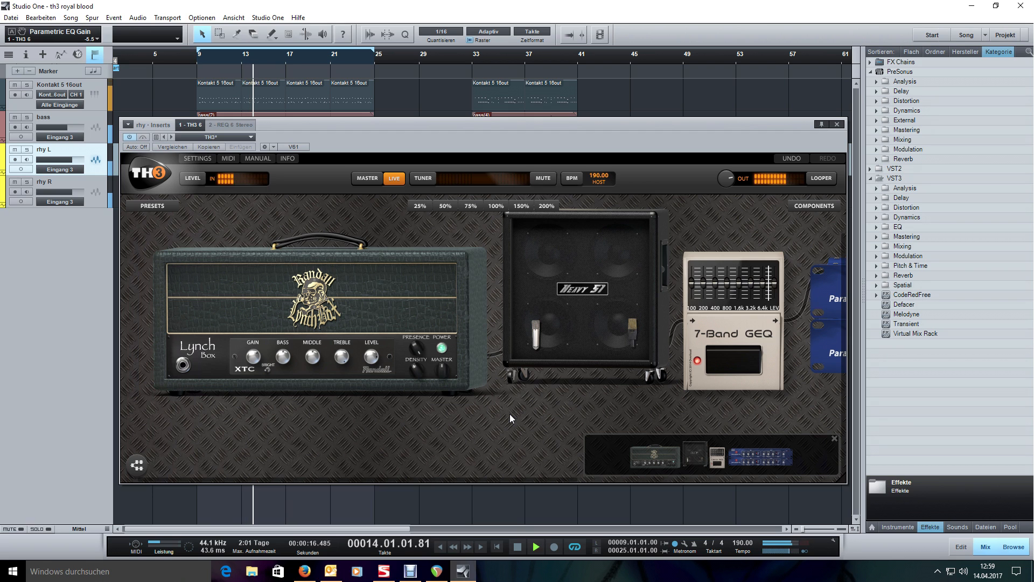
mouse_move(528, 138)
left_mouse_down()
mouse_move(512, 172)
mouse_move(526, 135)
left_mouse_up()
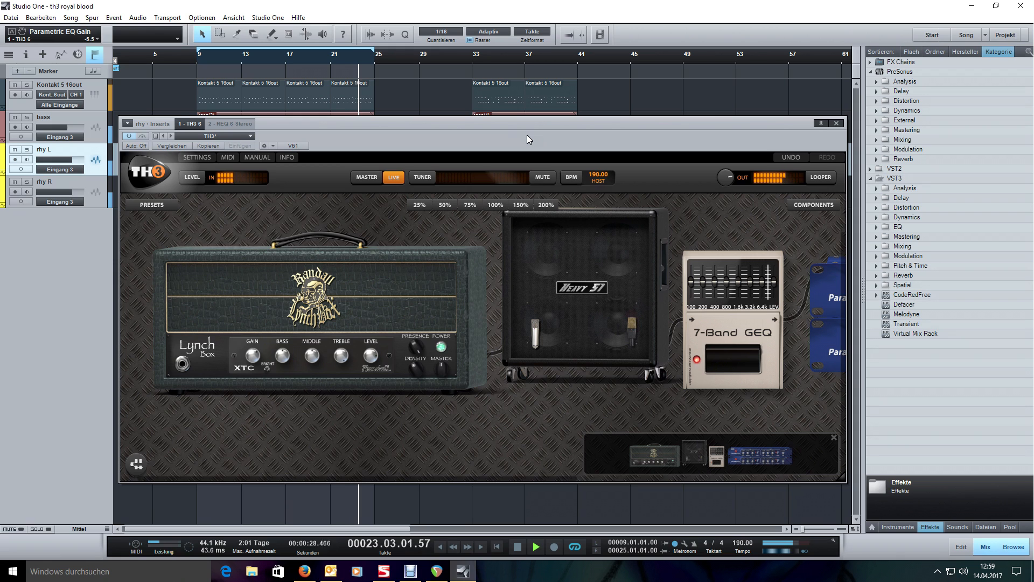
key("space")
- Move the TH3 window below the bass and rhy L clips and play the full mix from bar 33
left_click(471, 61)
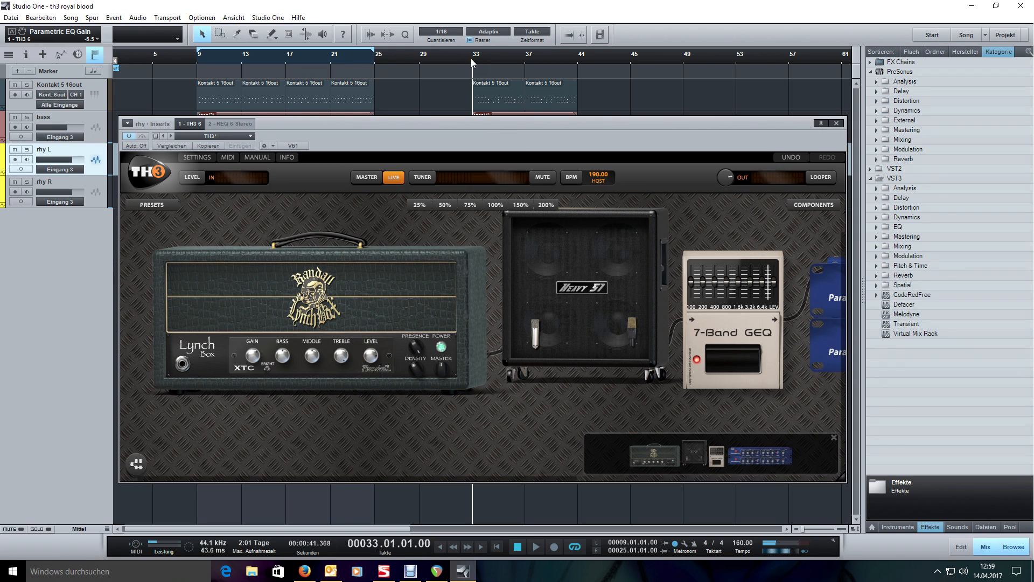
left_click_drag(634, 132, 625, 183)
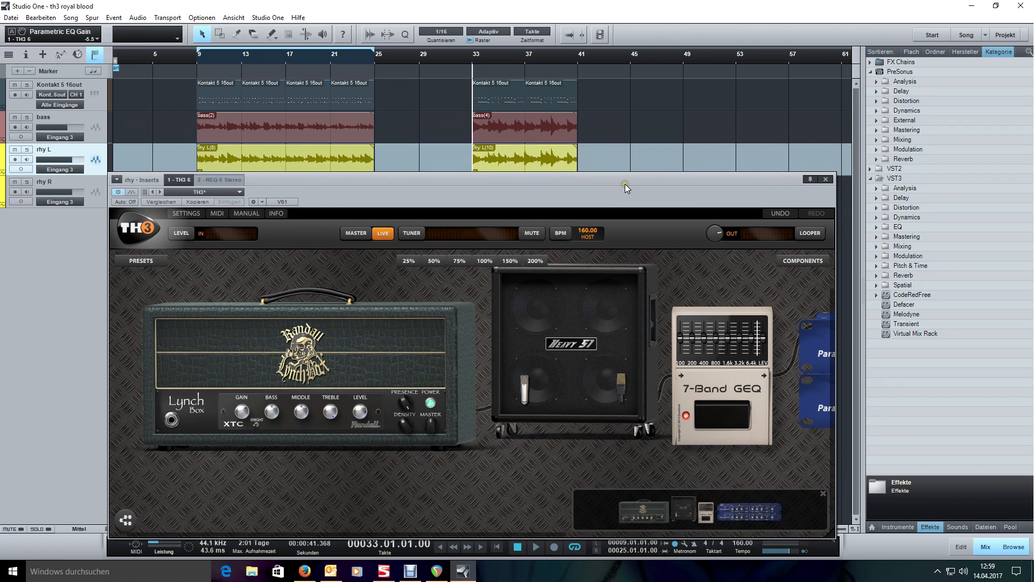
key("space")
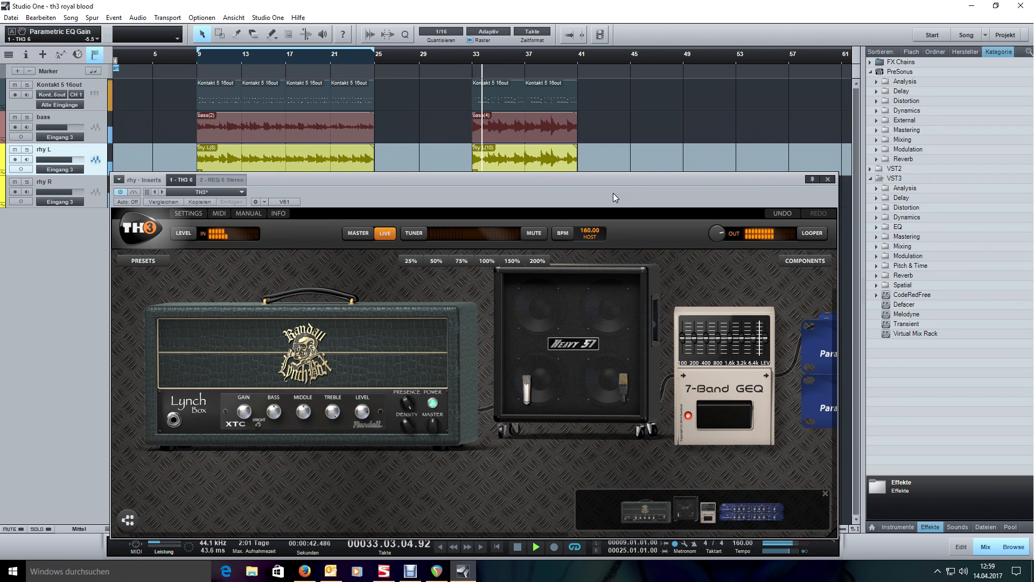
- Move the TH3 window higher over the bass track and stop the full mix playback
left_click_drag(608, 199, 622, 182)
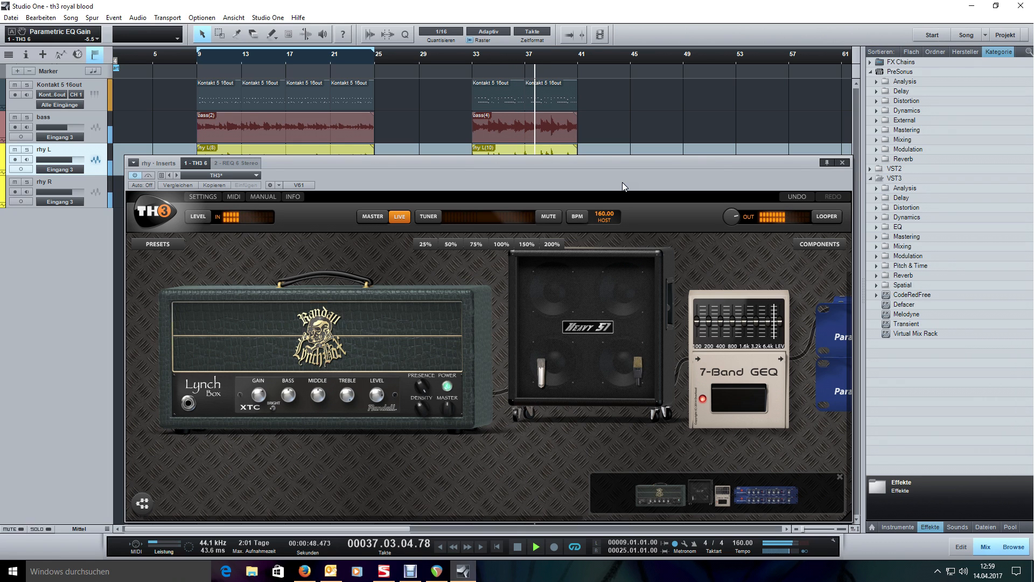
left_click_drag(622, 183, 622, 179)
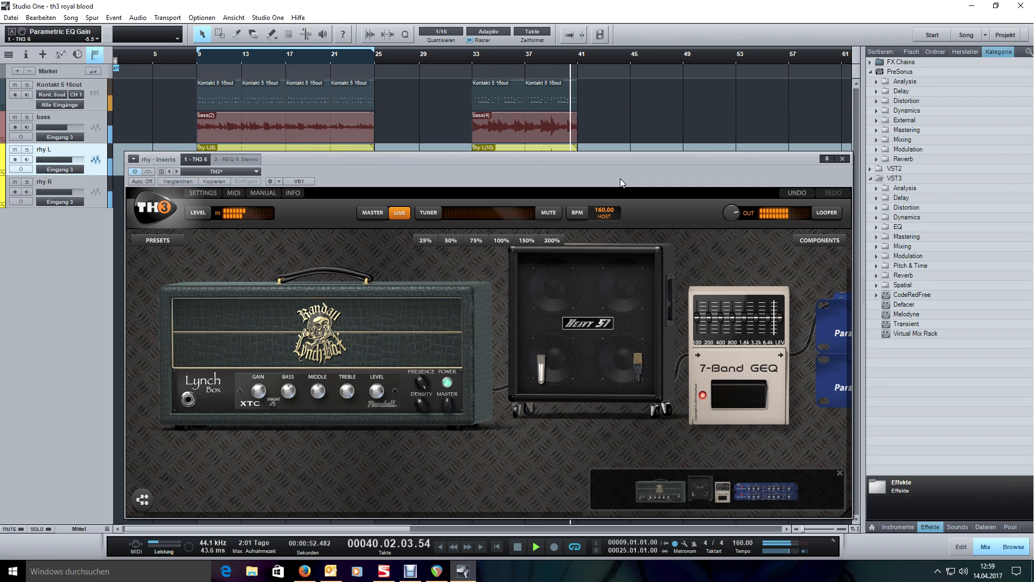
key("space")
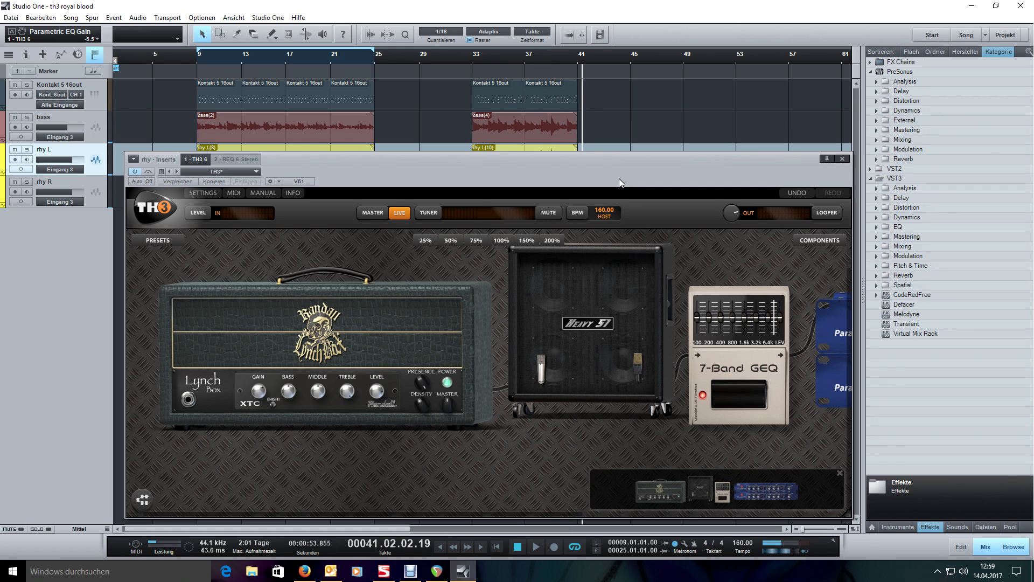
left_click_drag(618, 179, 619, 150)
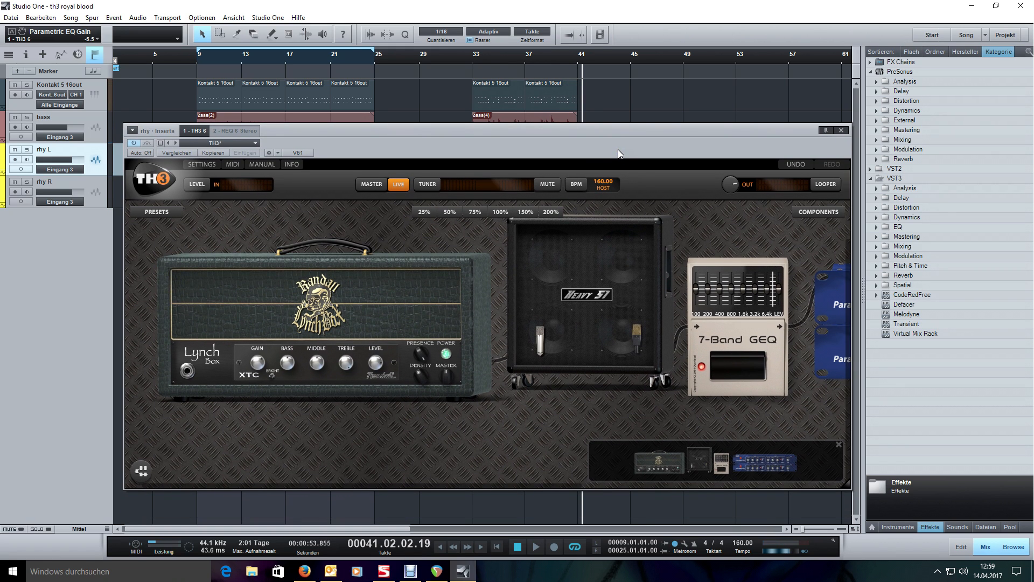
- Set the Lynch Box amp's Density to 0.0 and play the mix from the loop start
left_click_drag(733, 231, 676, 233)
left_click_drag(351, 379, 350, 496)
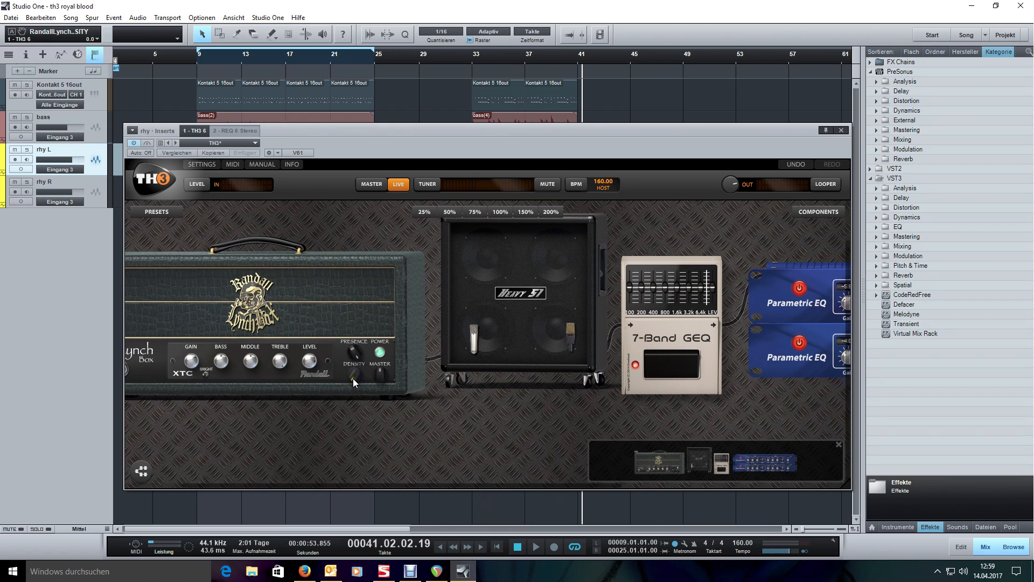
key("space")
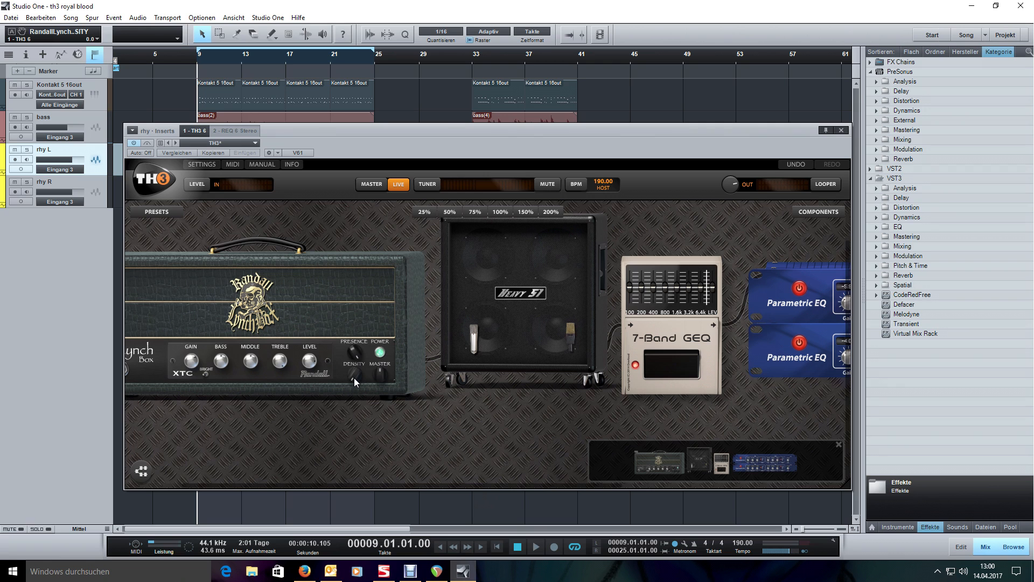
key("space")
mouse_move(354, 377)
left_mouse_down()
mouse_move(350, 308)
mouse_move(354, 377)
left_mouse_up()
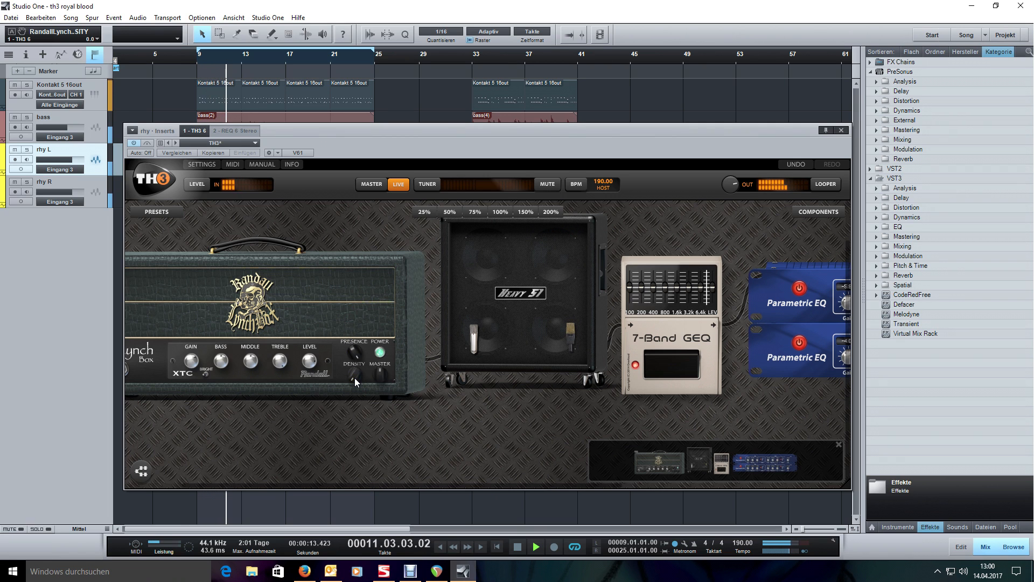
- Set EQ2 of the second Parametric EQ to Peak at 1.50 kHz with Q 1.97 and play the mix
left_click_drag(523, 431, 362, 421)
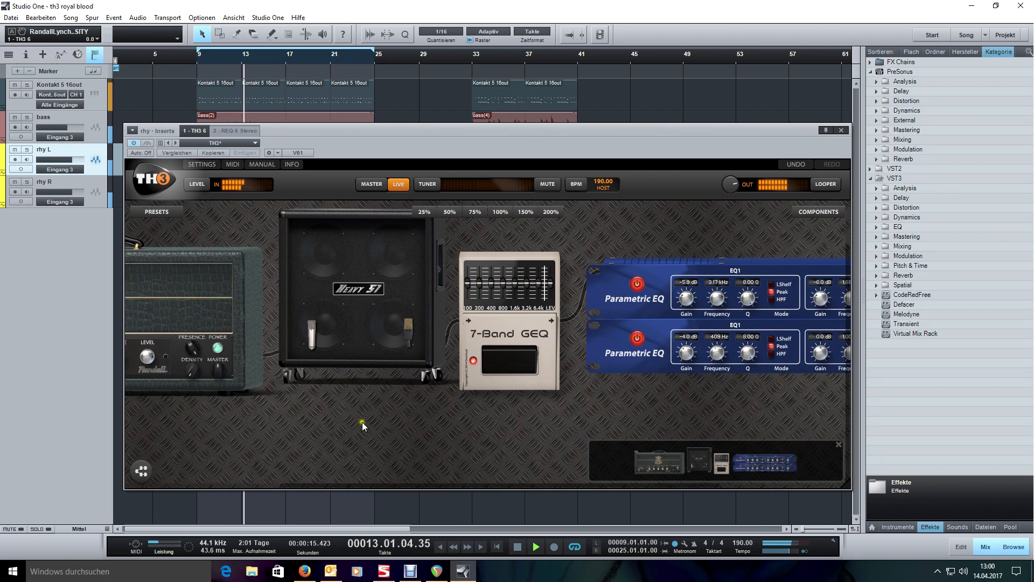
left_click_drag(484, 429, 359, 432)
key("space")
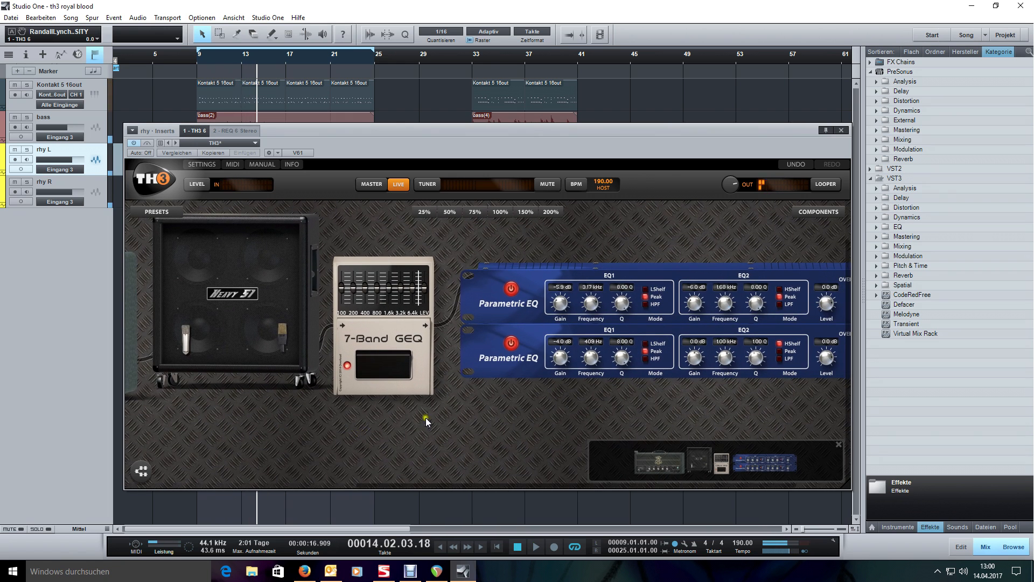
left_click_drag(425, 418, 328, 422)
left_click(699, 365)
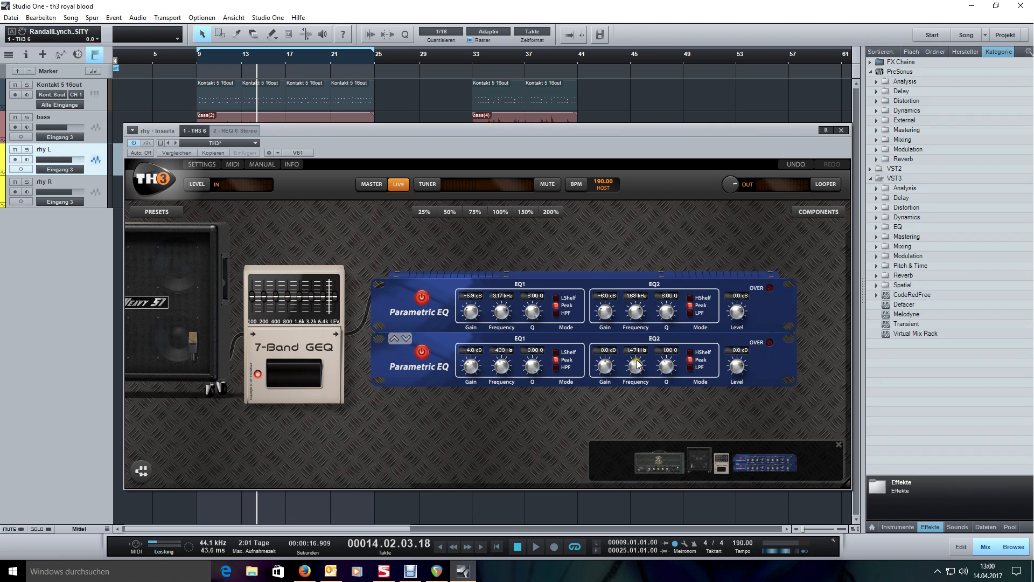
left_click_drag(667, 370, 669, 360)
left_click_drag(635, 368, 611, 402)
key("space")
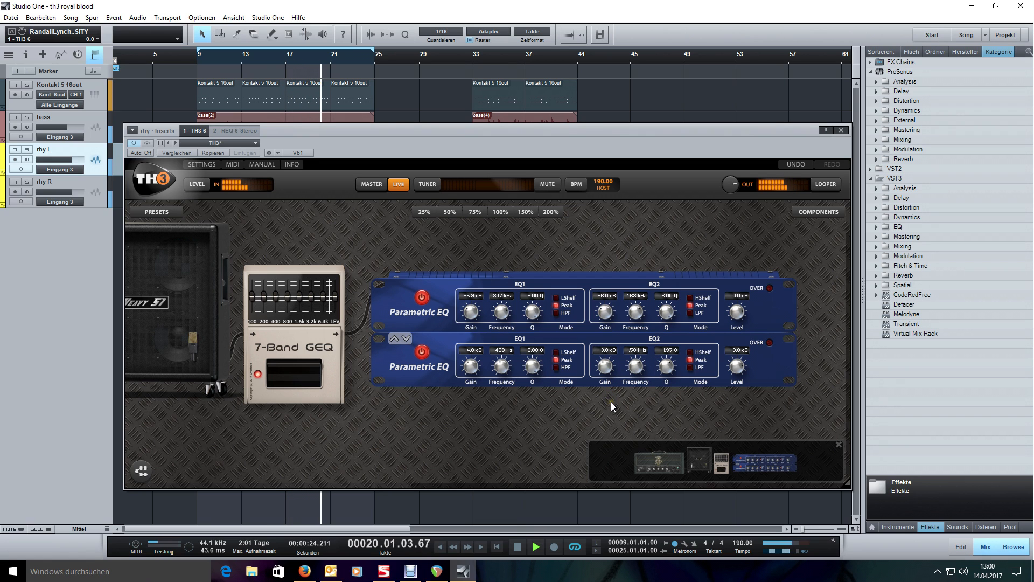
- Set the EQ2 gain of the second Parametric EQ to -3.9 dB during playback and stop the mix
left_click_drag(607, 364, 608, 369)
double_click(607, 368)
left_click_drag(606, 364, 610, 378)
key("space")
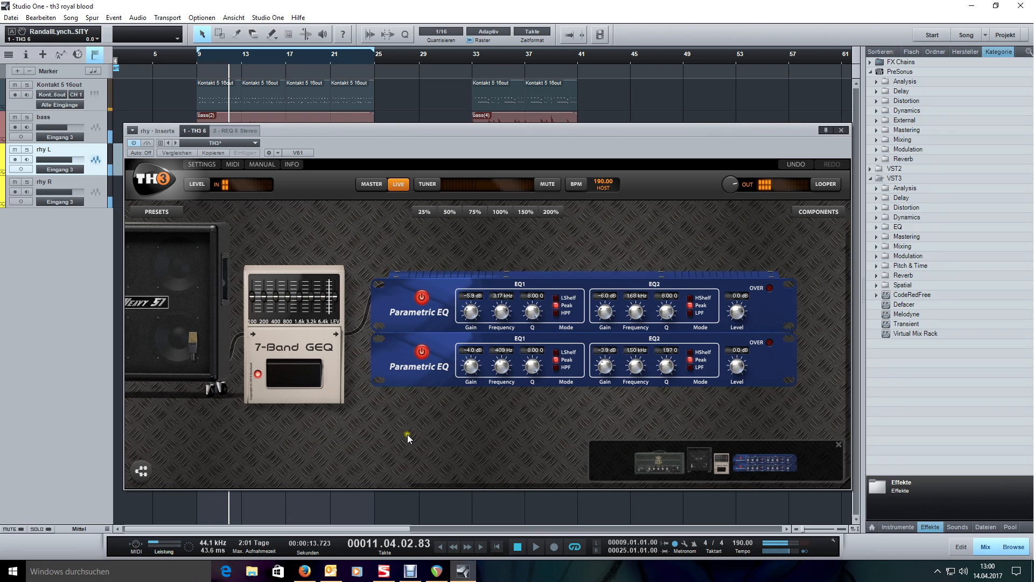
- Slightly raise the 3.2k band and lower the 400 band of the 7-Band GEQ while playing from the loop start
left_click_drag(407, 434, 588, 427)
key("KP_1")
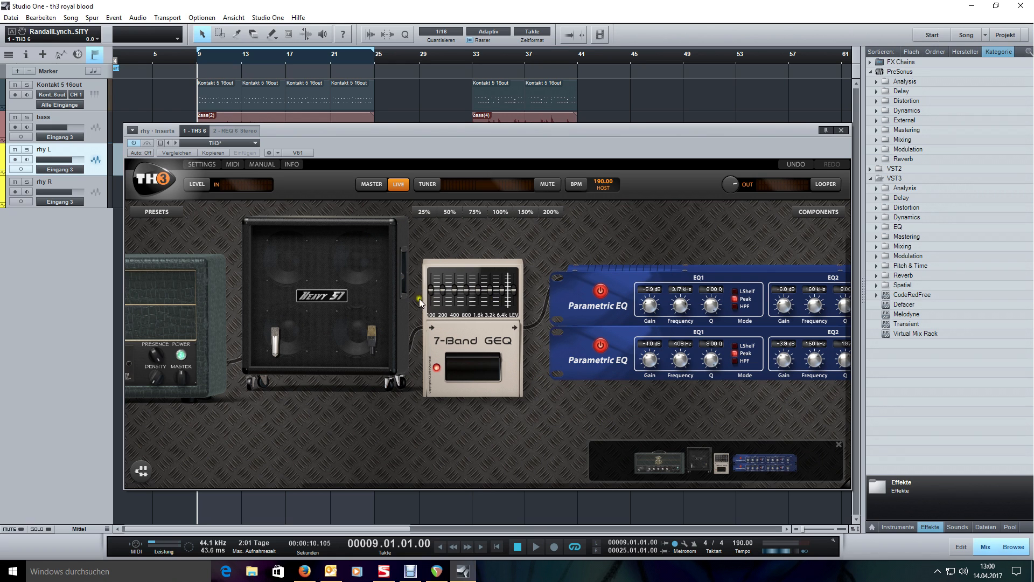
key("space")
left_click_drag(489, 299, 456, 301)
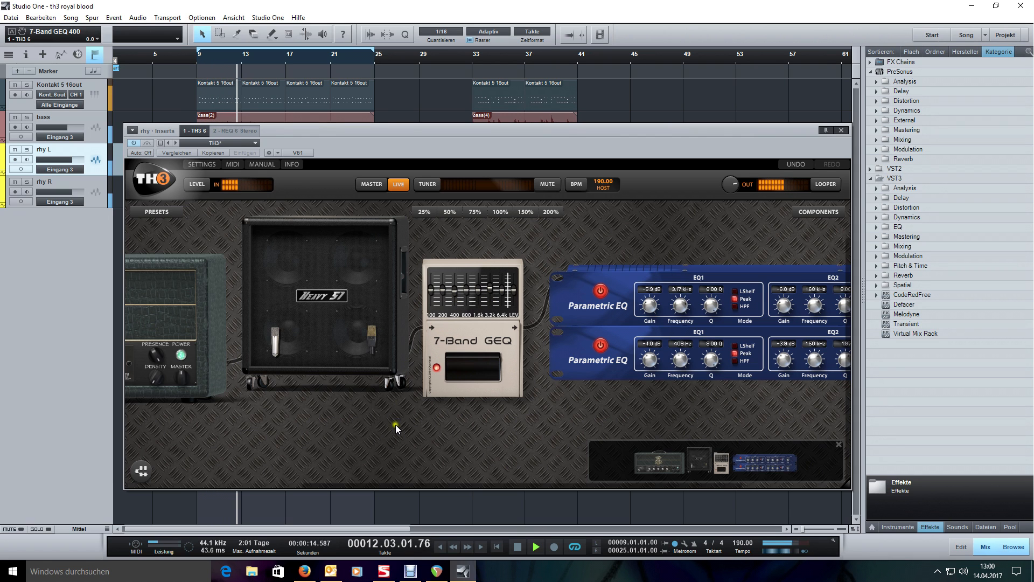
- Bypass and re-enable the 7-Band GEQ during playback to compare the sound, and stop the mix
left_click_drag(480, 436, 386, 433)
left_click(371, 375)
left_click(372, 374)
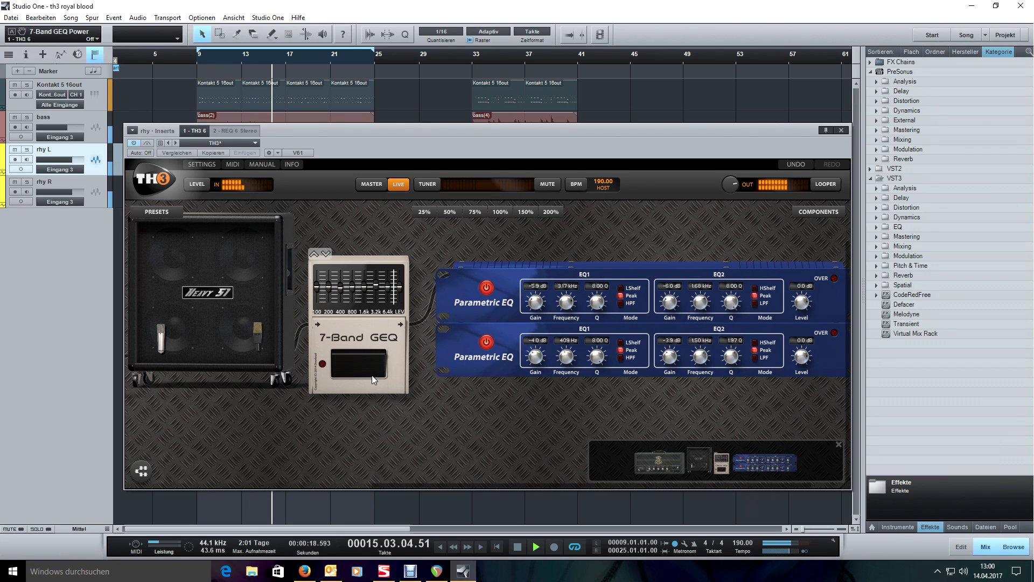
left_click_drag(356, 435, 689, 430)
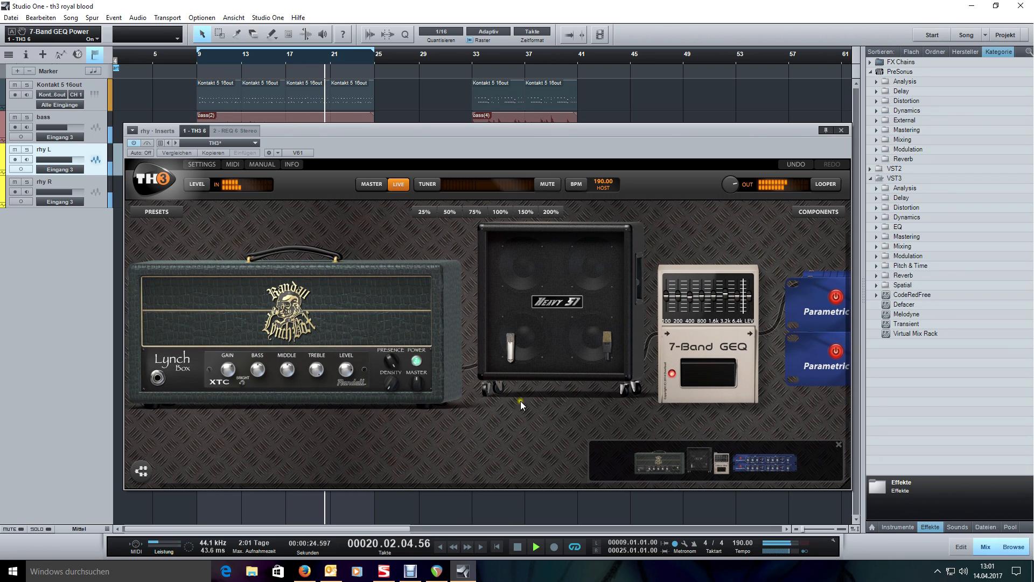
key("space")
- Play the full mix from bar 33, stop it and return the playhead to the loop start
left_click(470, 61)
key("space")
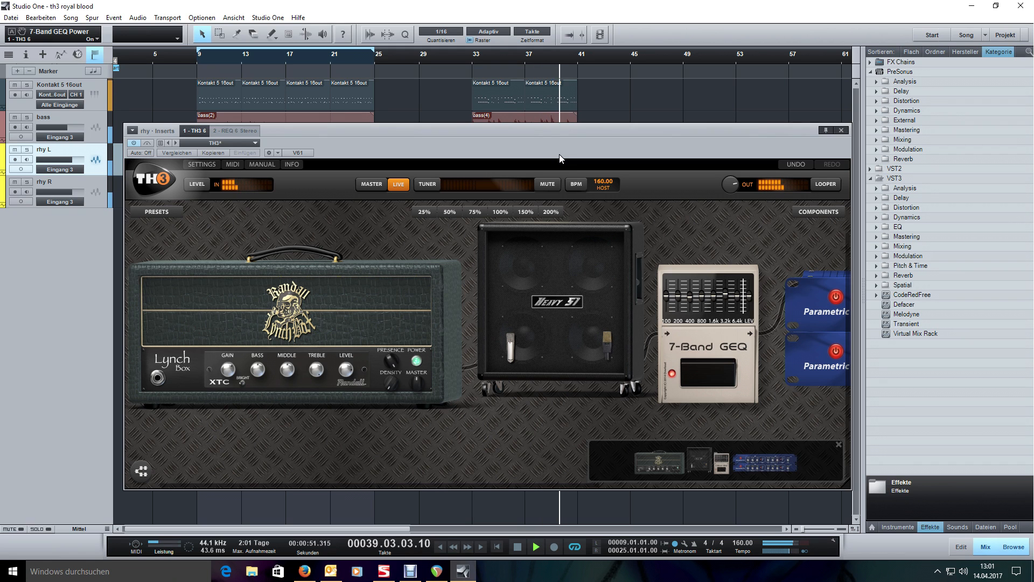
key("space")
key("KP_1")
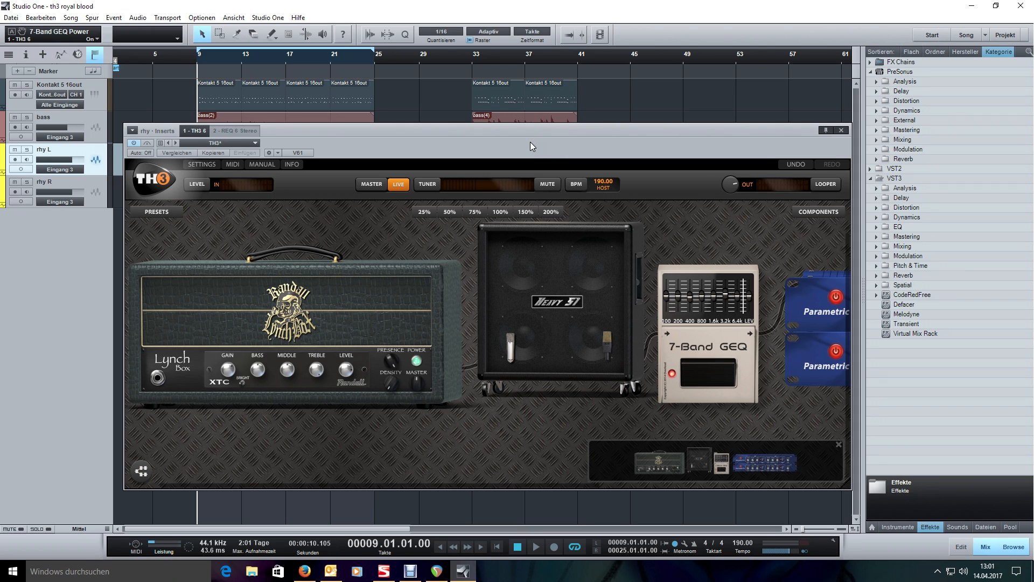
left_click_drag(531, 147, 526, 143)
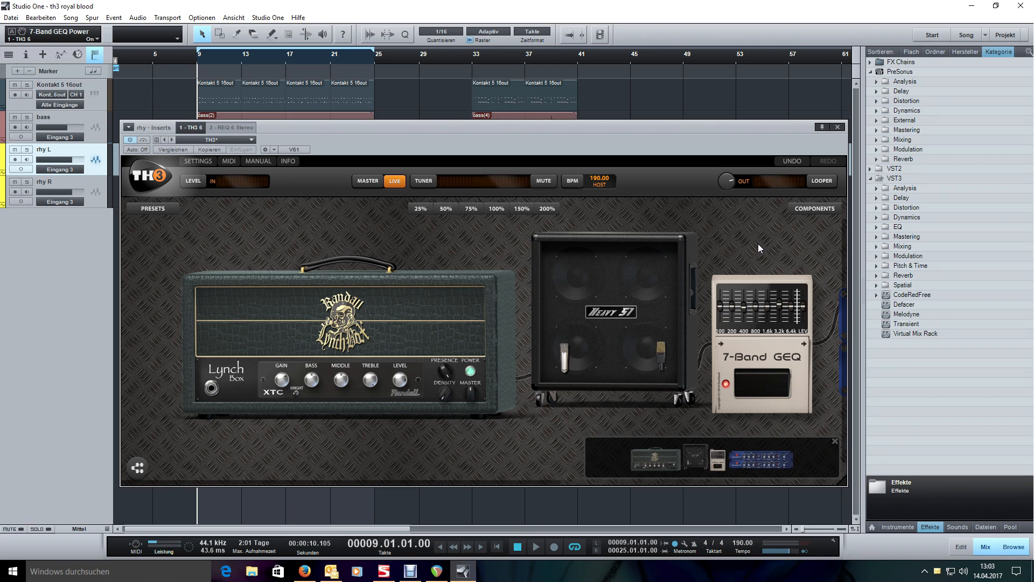
- Review the bass track's TH3 chain with its amp, 7-Band GEQ and cabinet
left_click(428, 438)
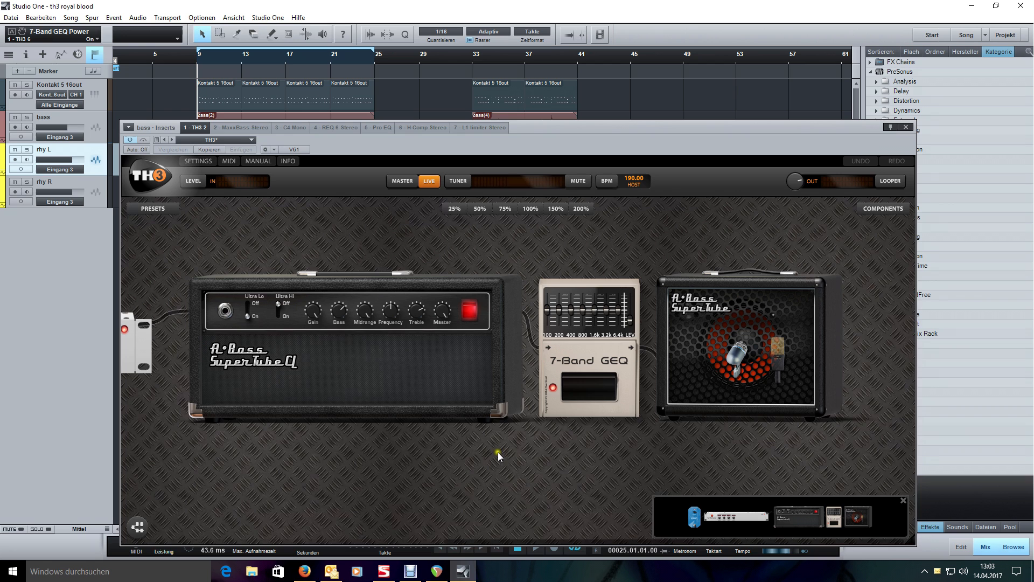
left_click_drag(497, 451, 643, 449)
left_click_drag(538, 464, 474, 460)
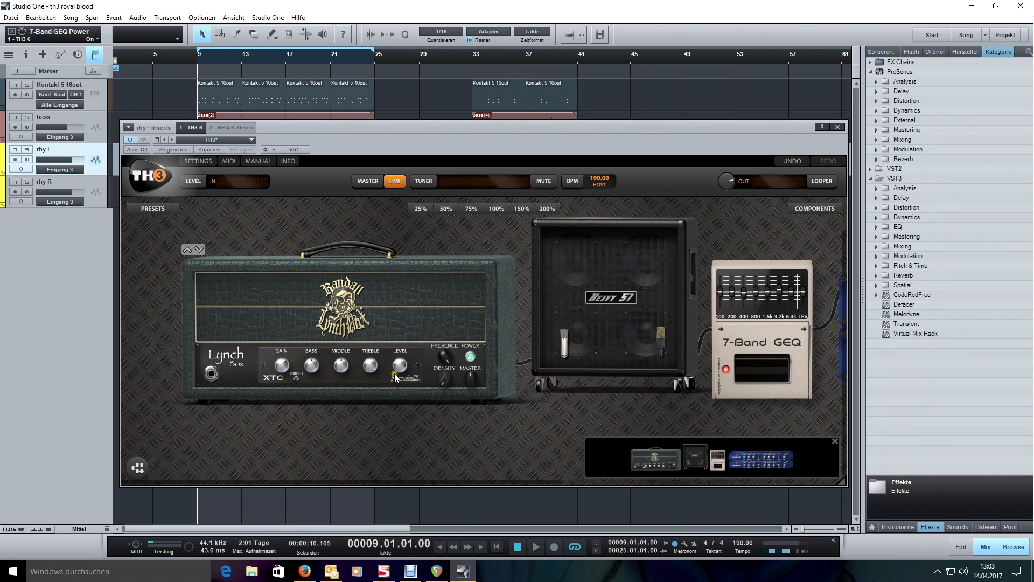
- Review the rhythm guitar's TH3 chain from the amp's Density control and the microphone A model list to the Parametric EQs
left_click(443, 379)
left_click_drag(528, 431, 376, 441)
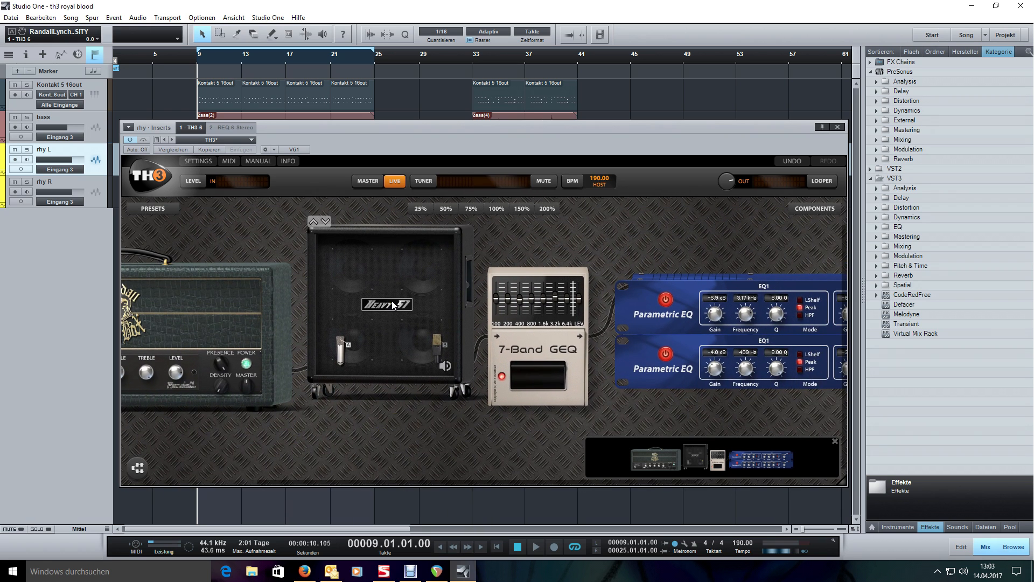
left_click(341, 350)
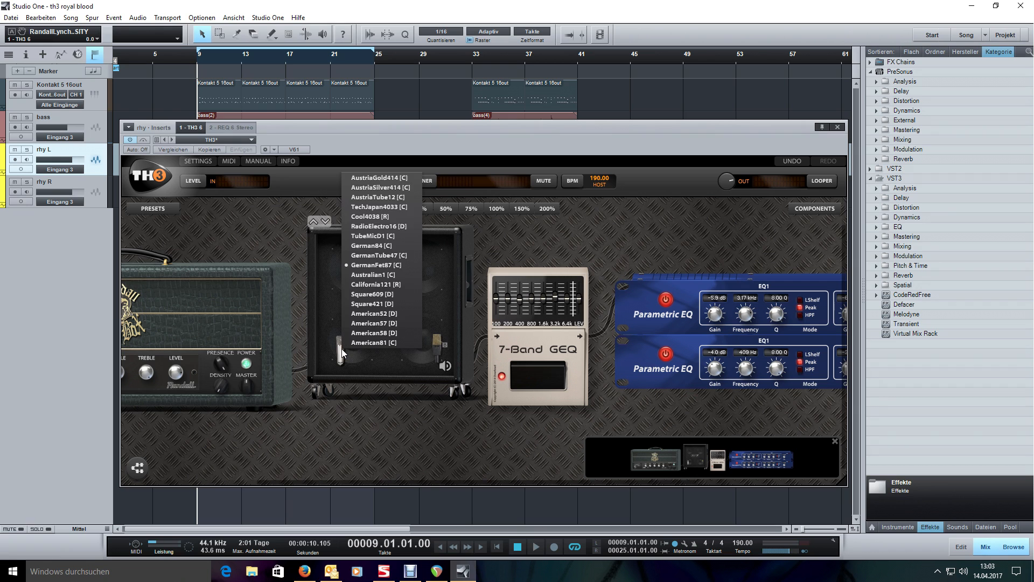
left_click(389, 404)
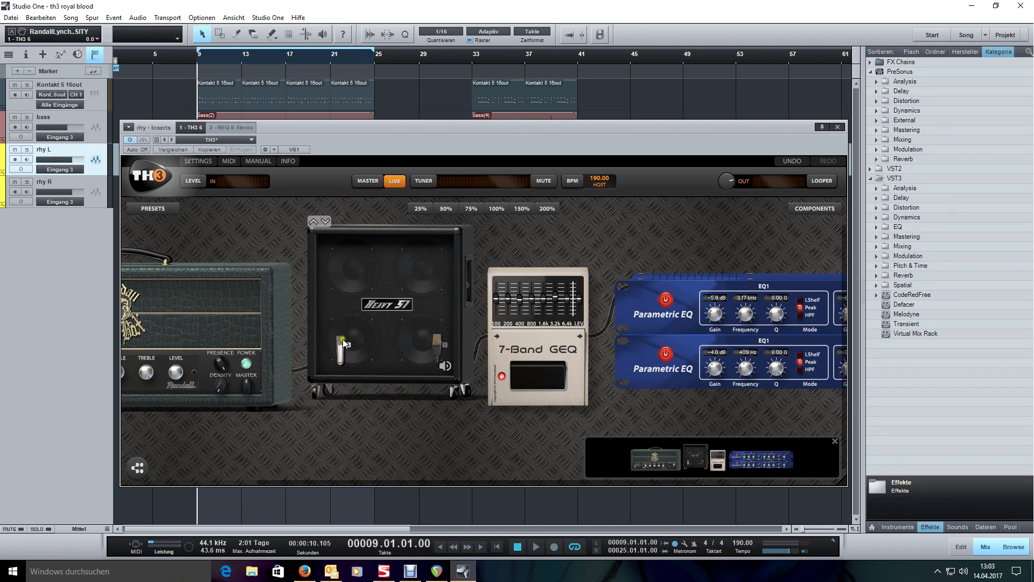
left_click_drag(480, 437, 275, 437)
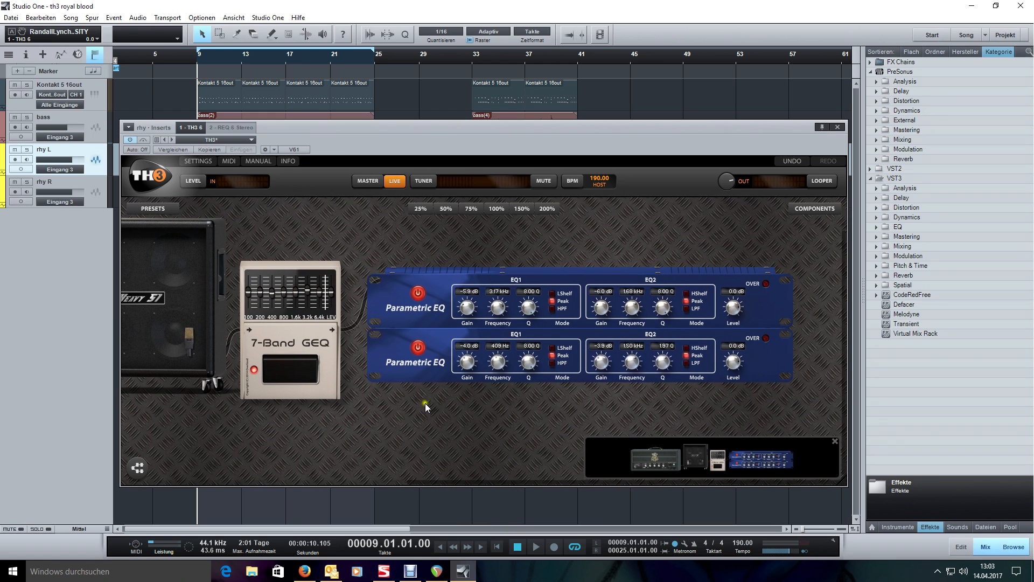